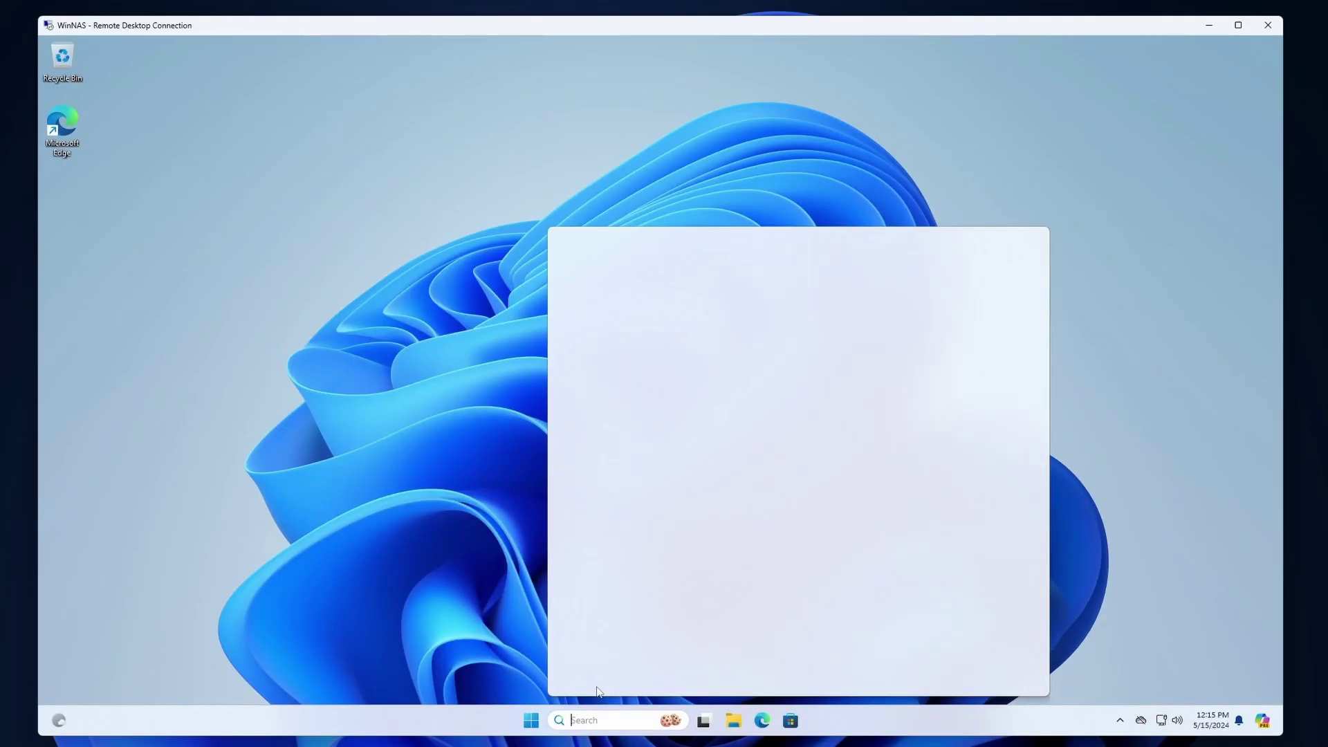
Search for 'stora' and open the Manage Storage Spaces Control Panel page
{"action": "type", "text": "stora"}
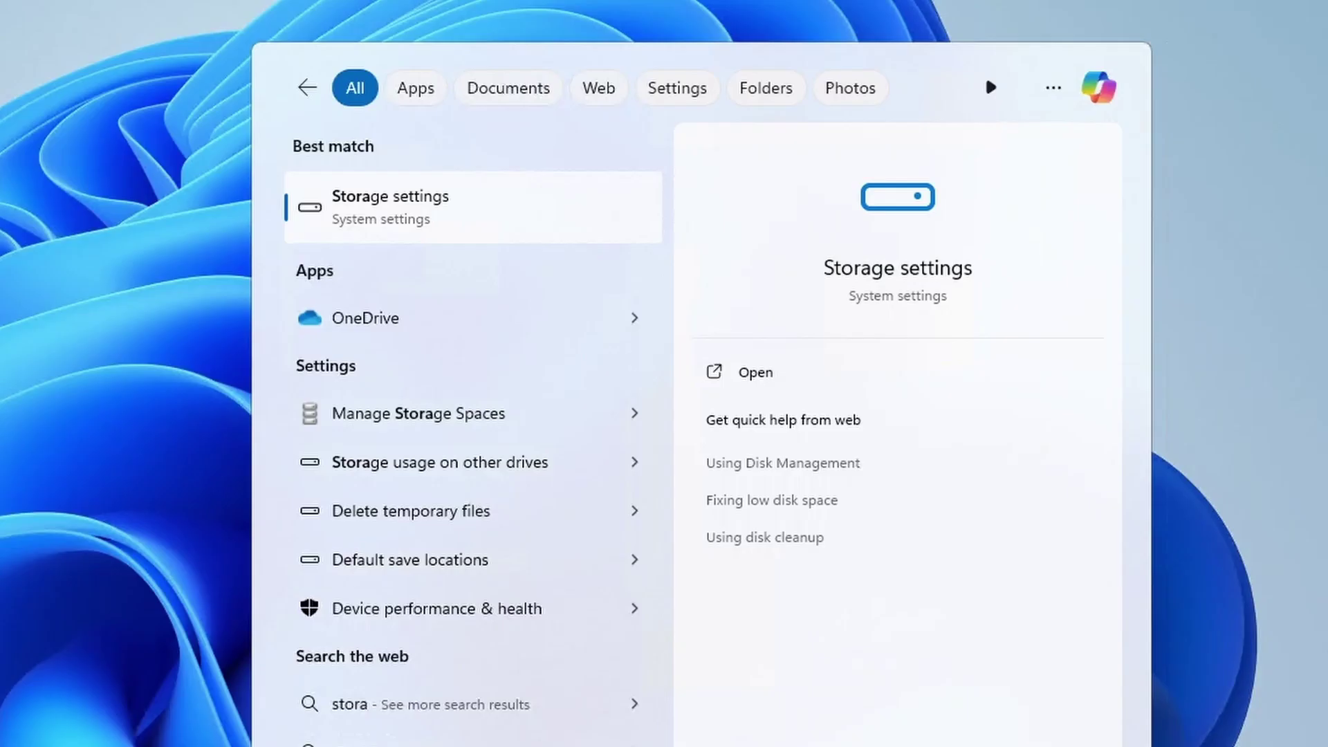
{"action": "left_click", "coordinate": [467, 419]}
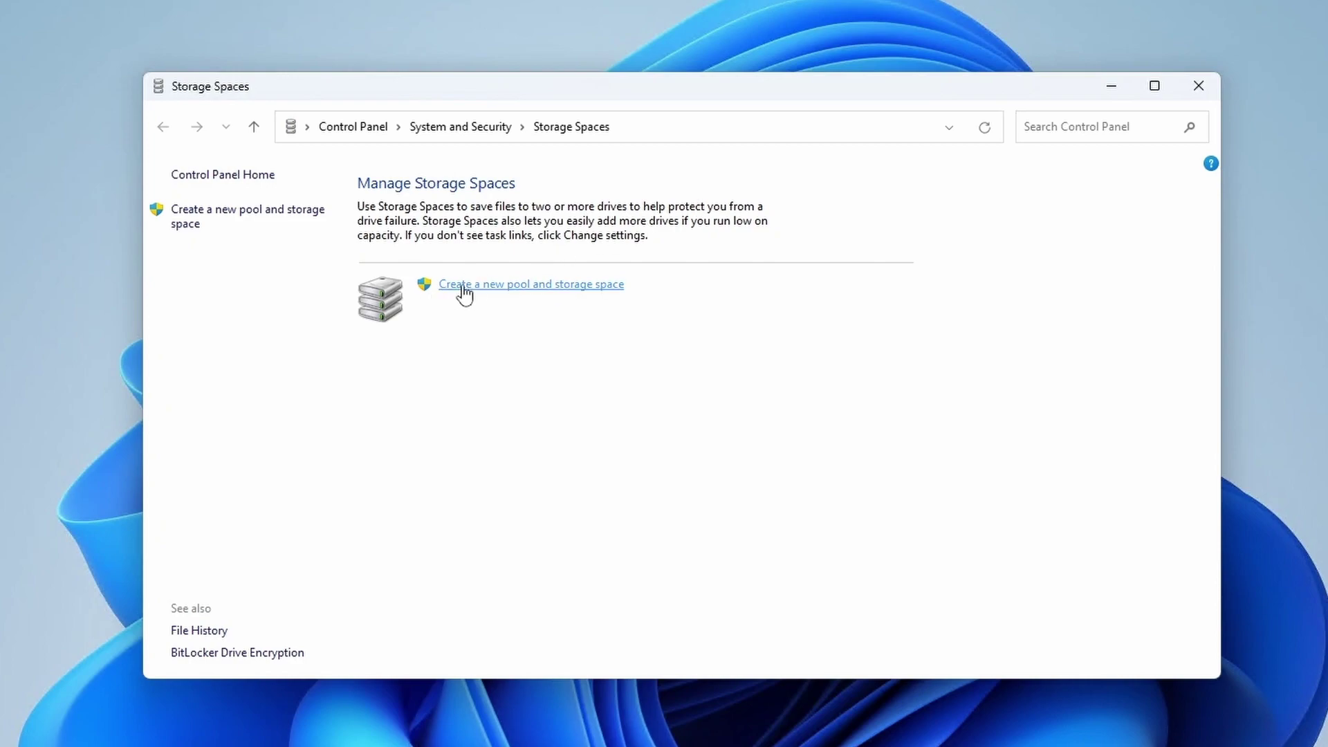
Create a new storage pool from all six 3.63 TB WDC drives, approving the UAC prompt
{"action": "left_click", "coordinate": [521, 291]}
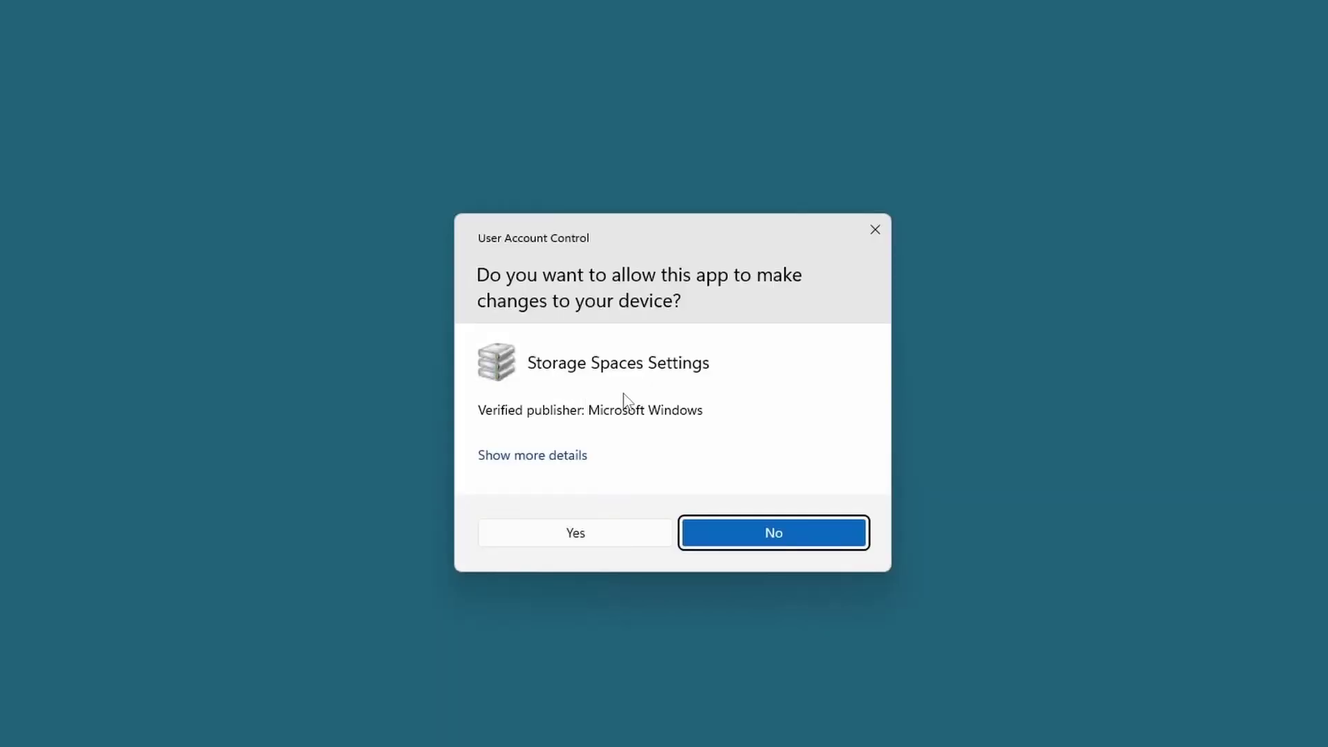
{"action": "left_click", "coordinate": [579, 537]}
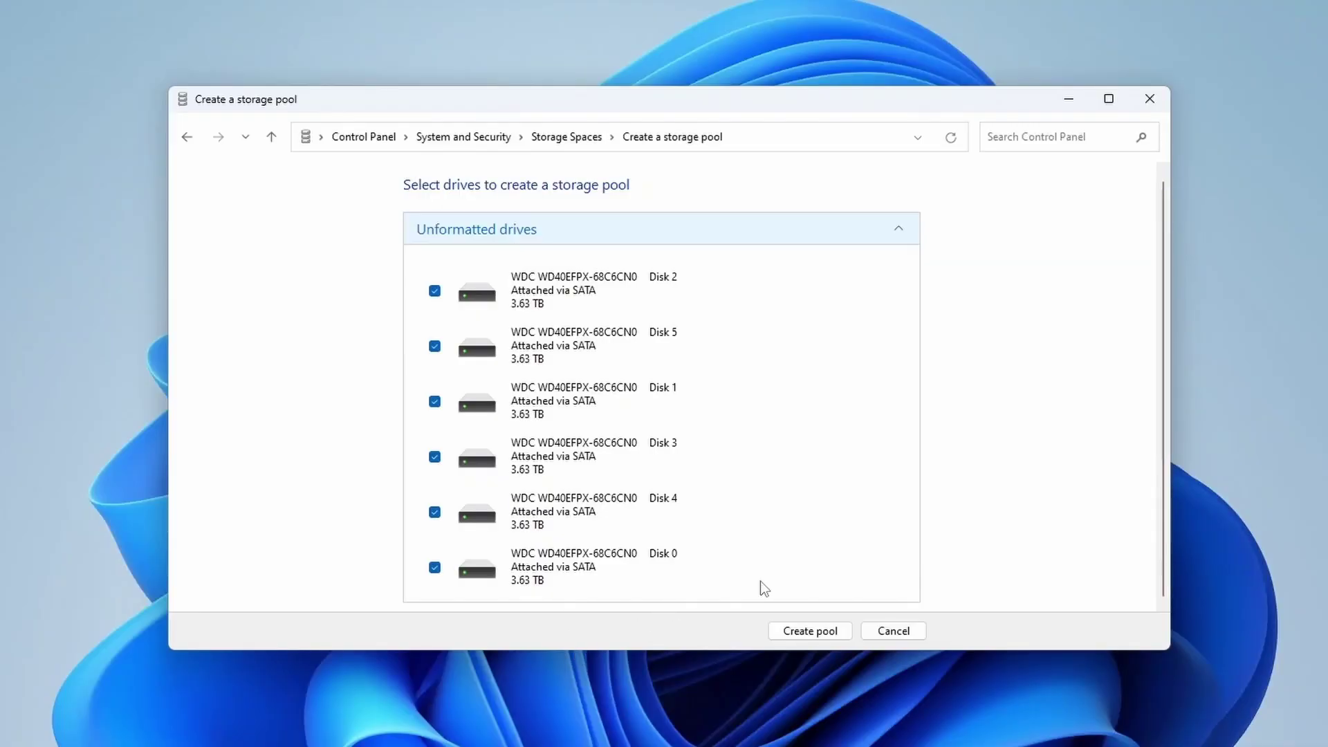
{"action": "left_click", "coordinate": [830, 632]}
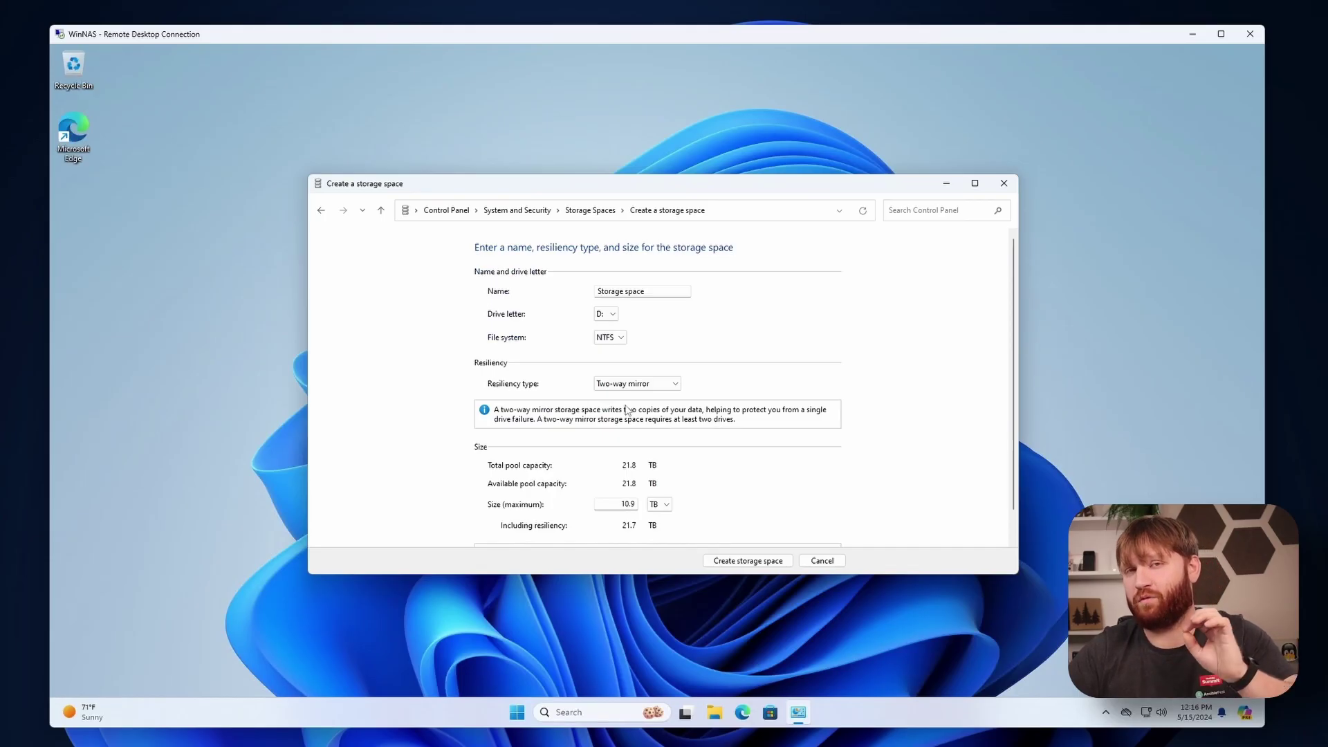
{"action": "key", "text": "alt+Tab"}
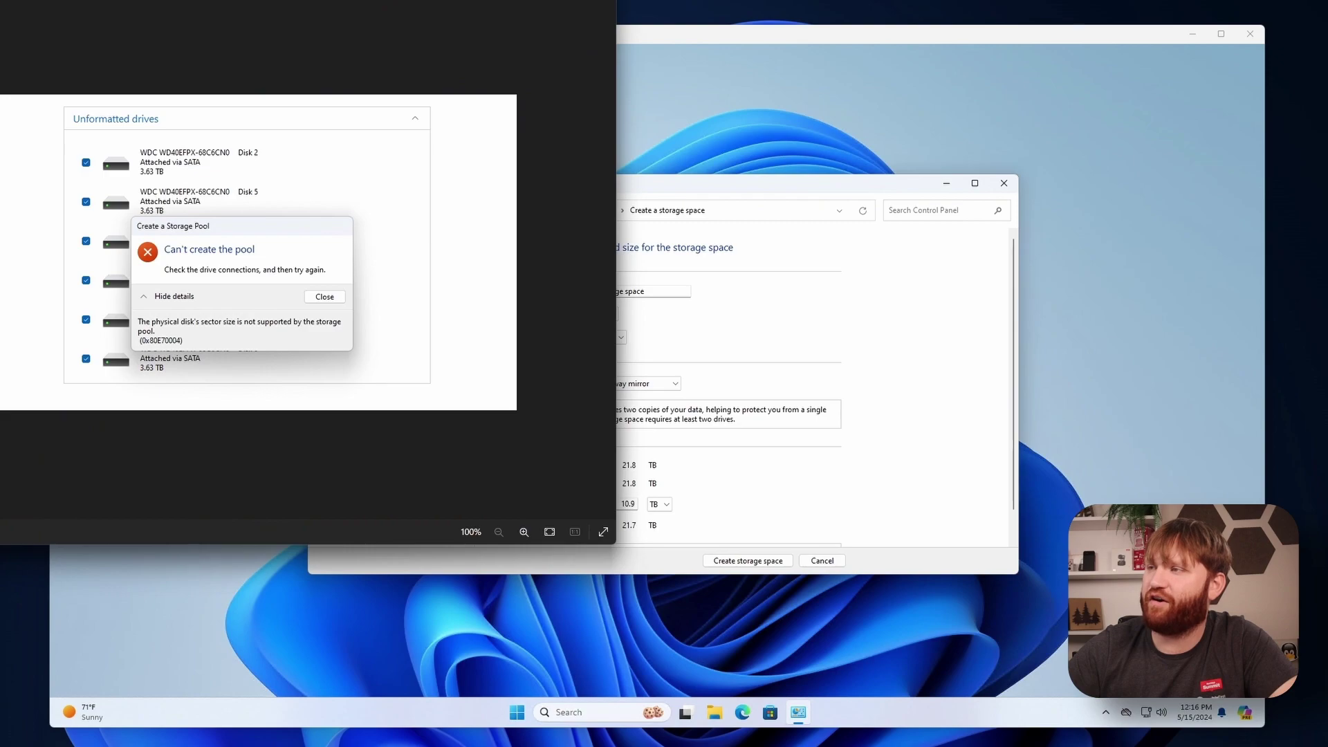
{"action": "left_click_drag", "start_coordinate": [771, 96], "coordinate": [836, 81]}
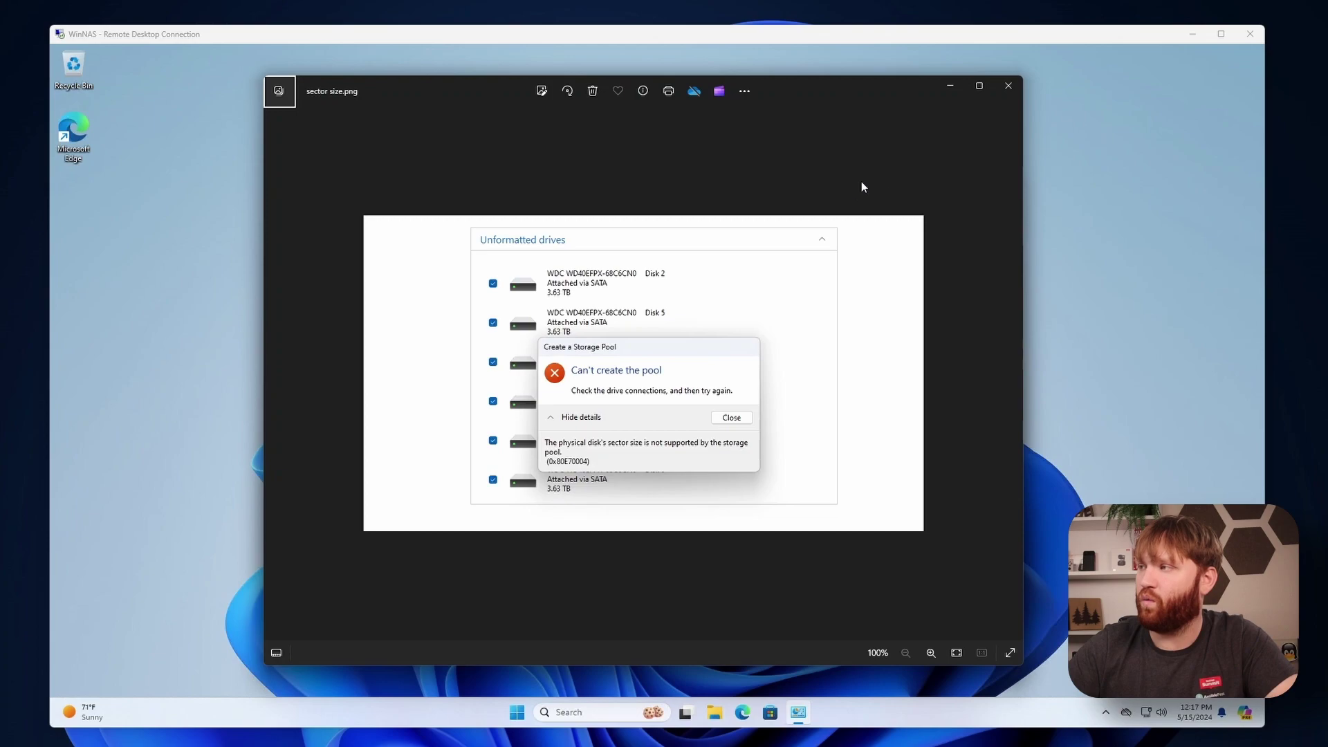
{"action": "left_click", "coordinate": [999, 86]}
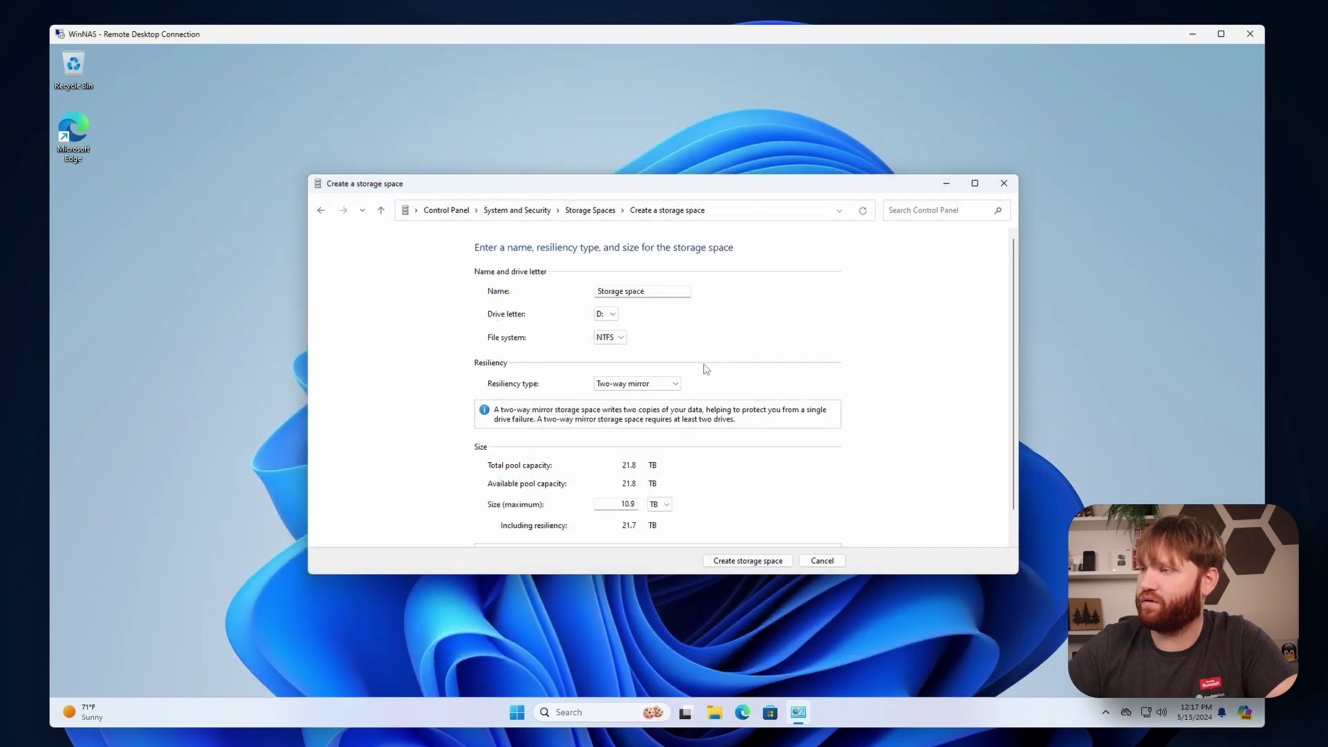
Cancel the storage space setup and open Disk Management from Windows search
{"action": "left_click", "coordinate": [822, 562]}
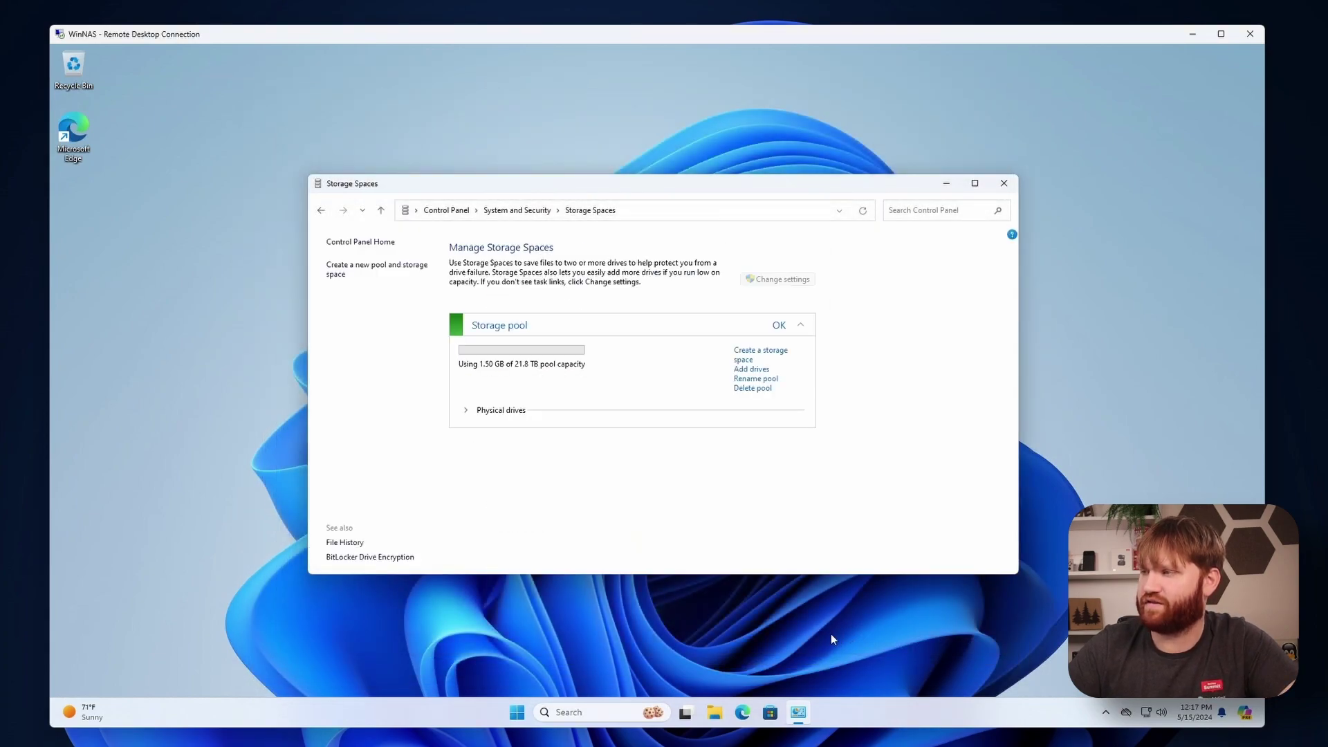
{"action": "left_click", "coordinate": [597, 712]}
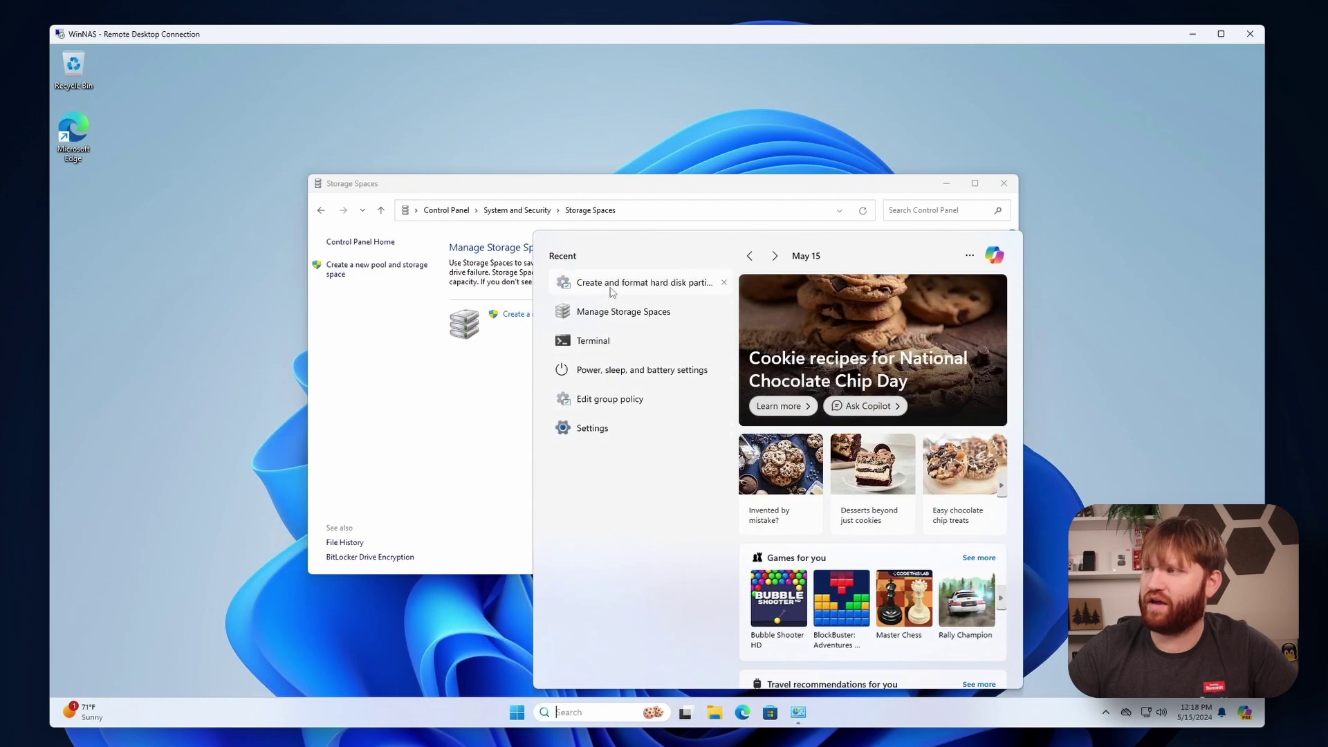
{"action": "left_click", "coordinate": [669, 289]}
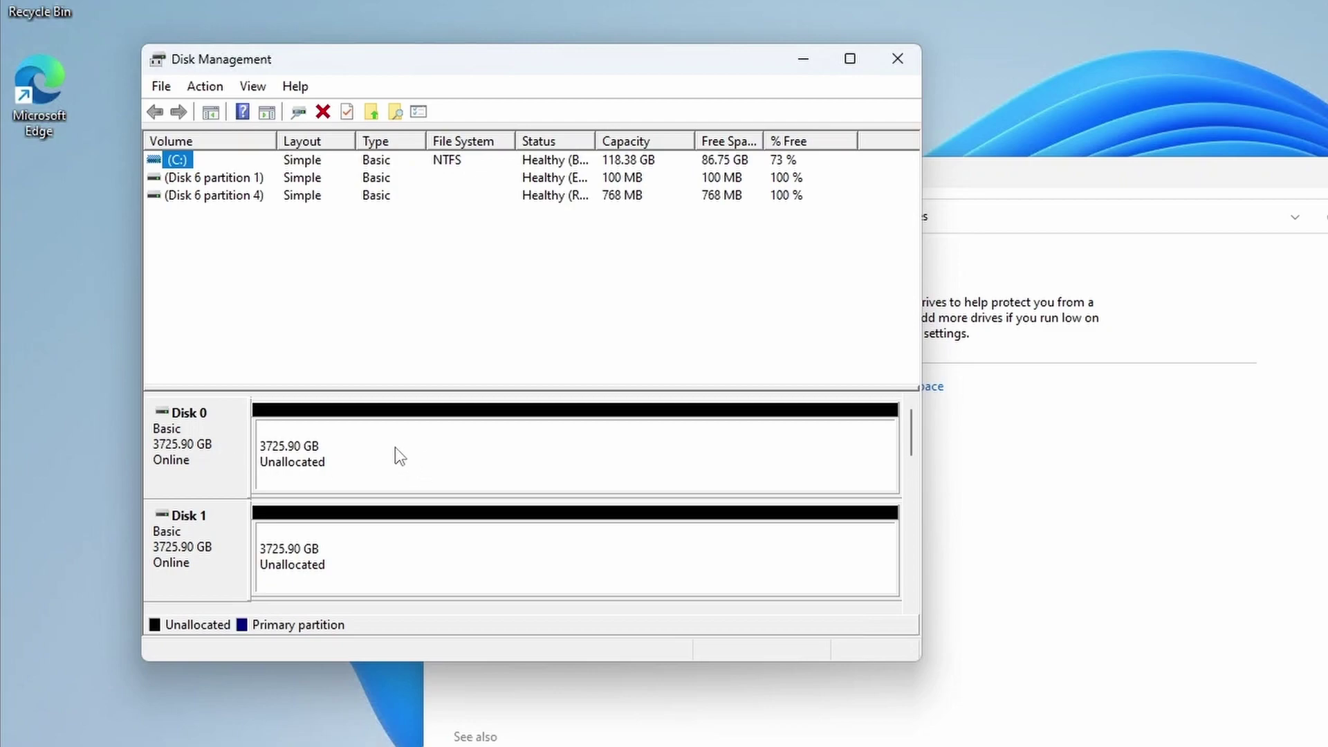
Start a New Simple Volume on Disk 0's unallocated 3725.90 GB
{"action": "left_click", "coordinate": [396, 448]}
{"action": "right_click", "coordinate": [316, 471]}
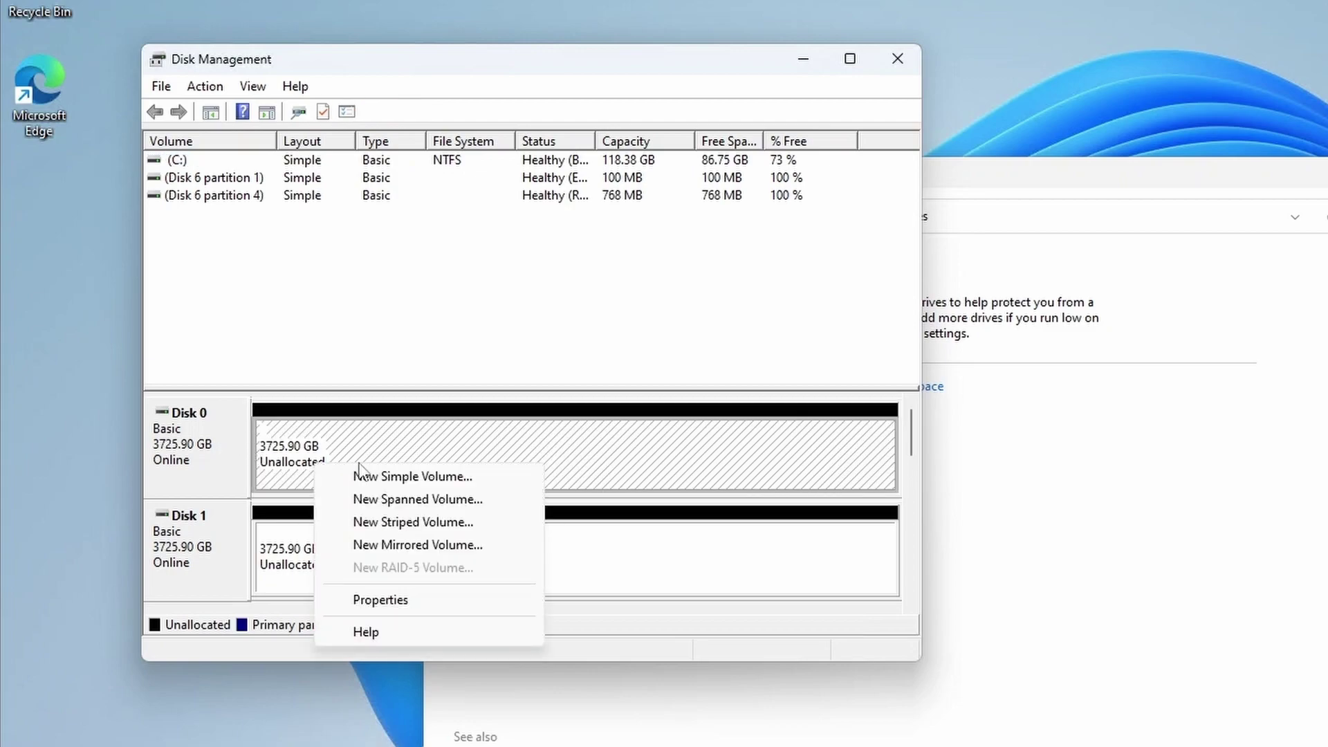
{"action": "left_click", "coordinate": [451, 476]}
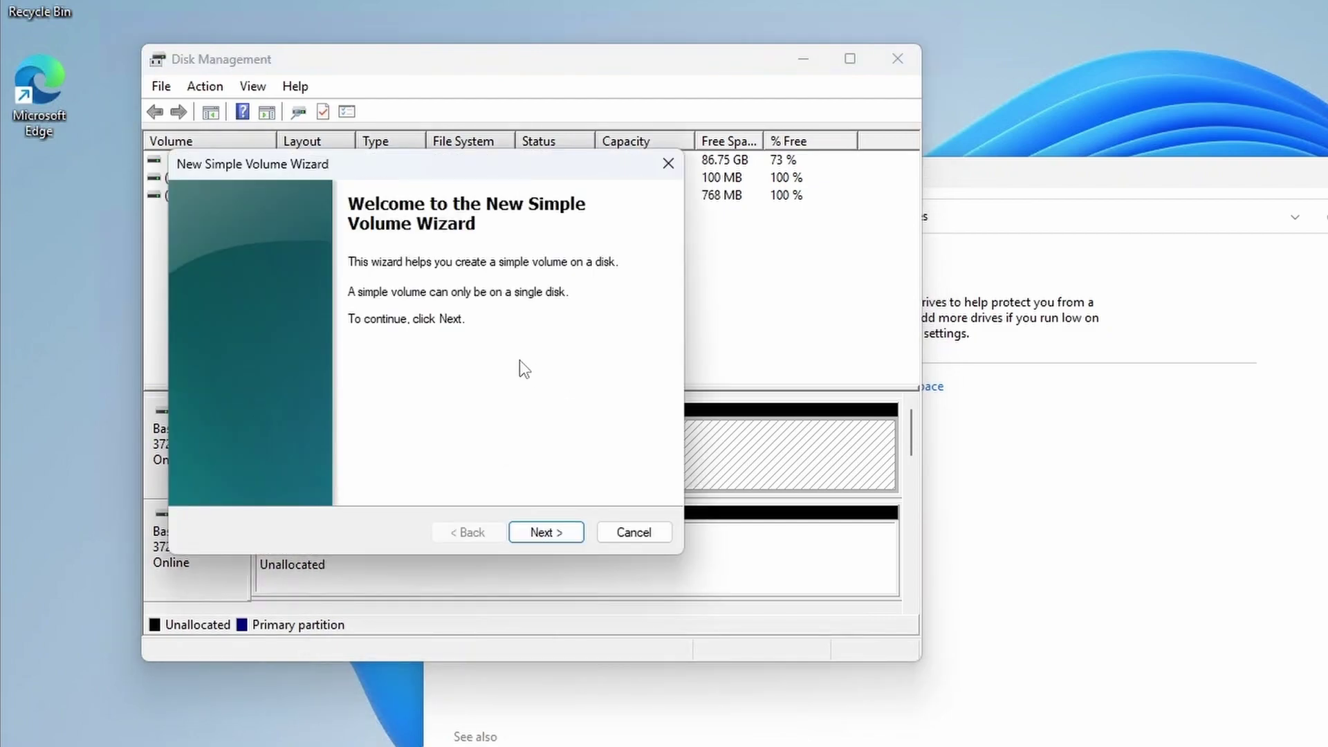
Format all of Disk 0 as NTFS volume D: with a 4096 allocation unit size
{"action": "left_click", "coordinate": [529, 538]}
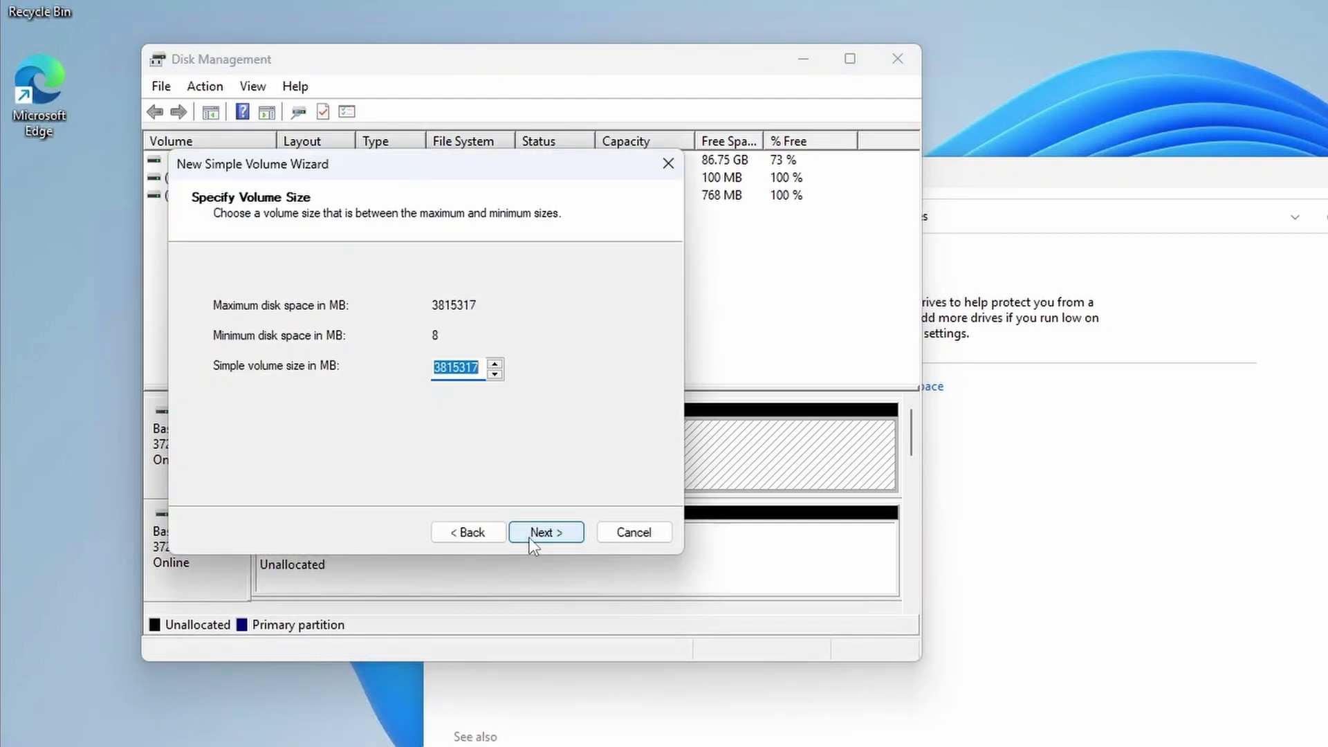
{"action": "left_click", "coordinate": [530, 538]}
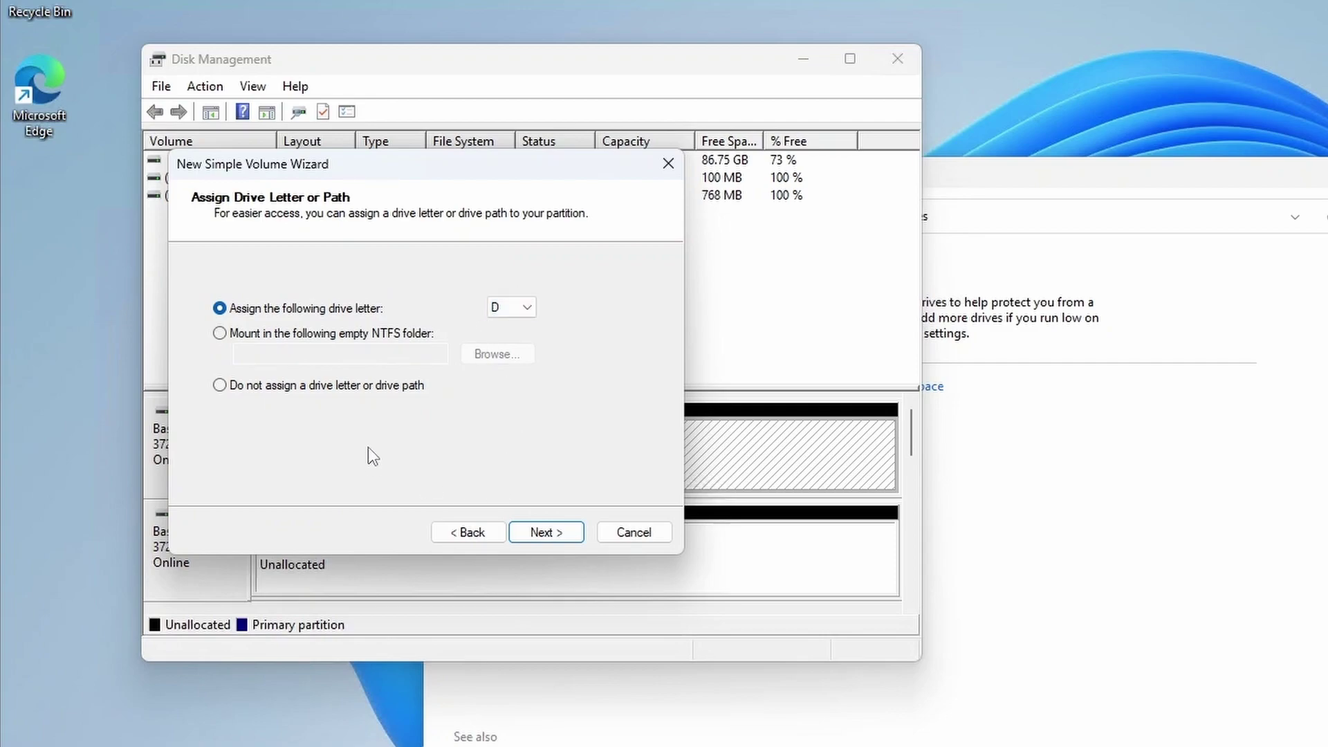
{"action": "left_click", "coordinate": [567, 537]}
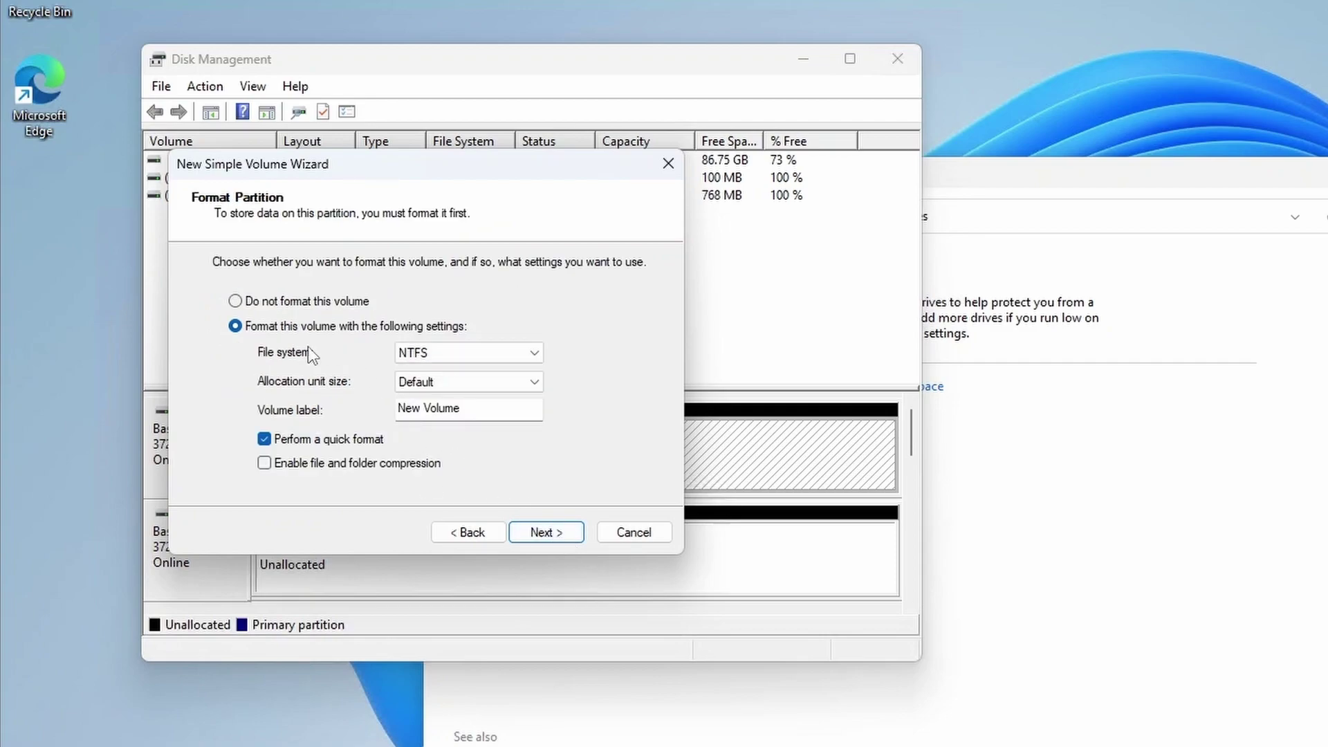
{"action": "left_click", "coordinate": [422, 380]}
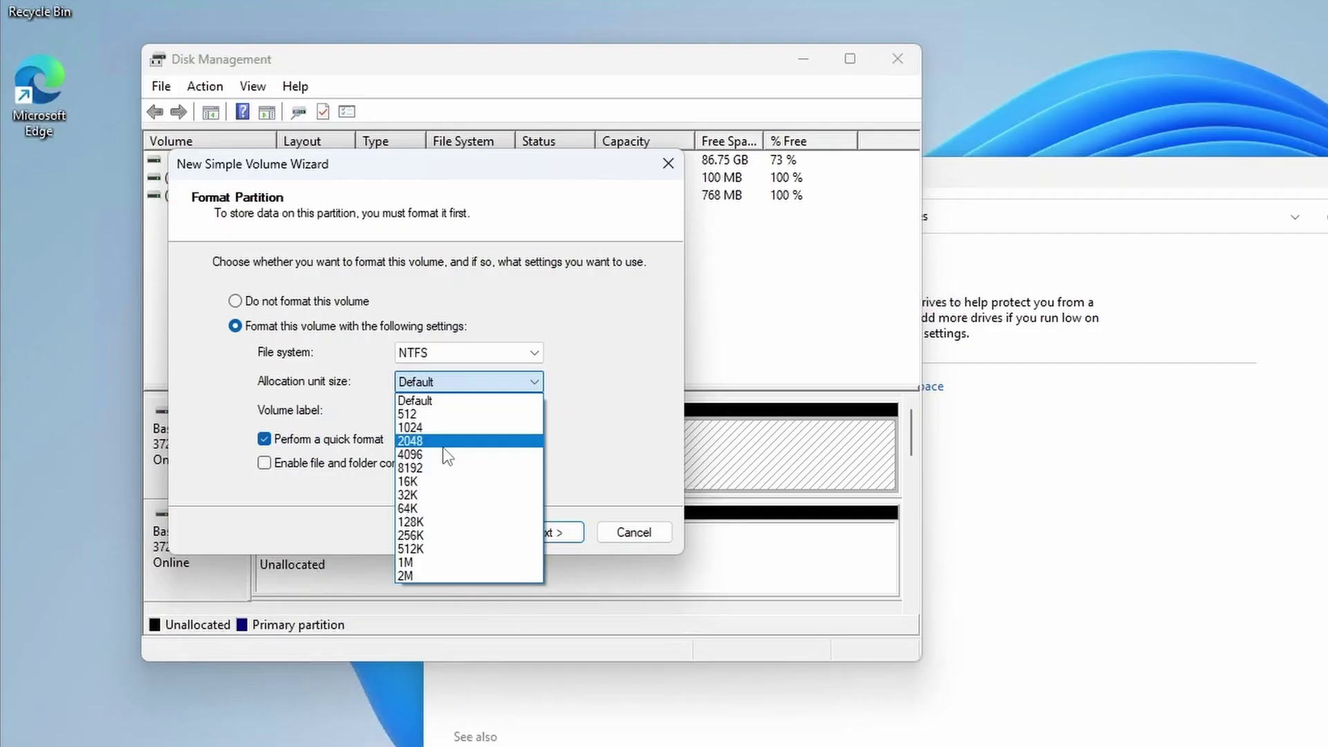
{"action": "left_click", "coordinate": [671, 428]}
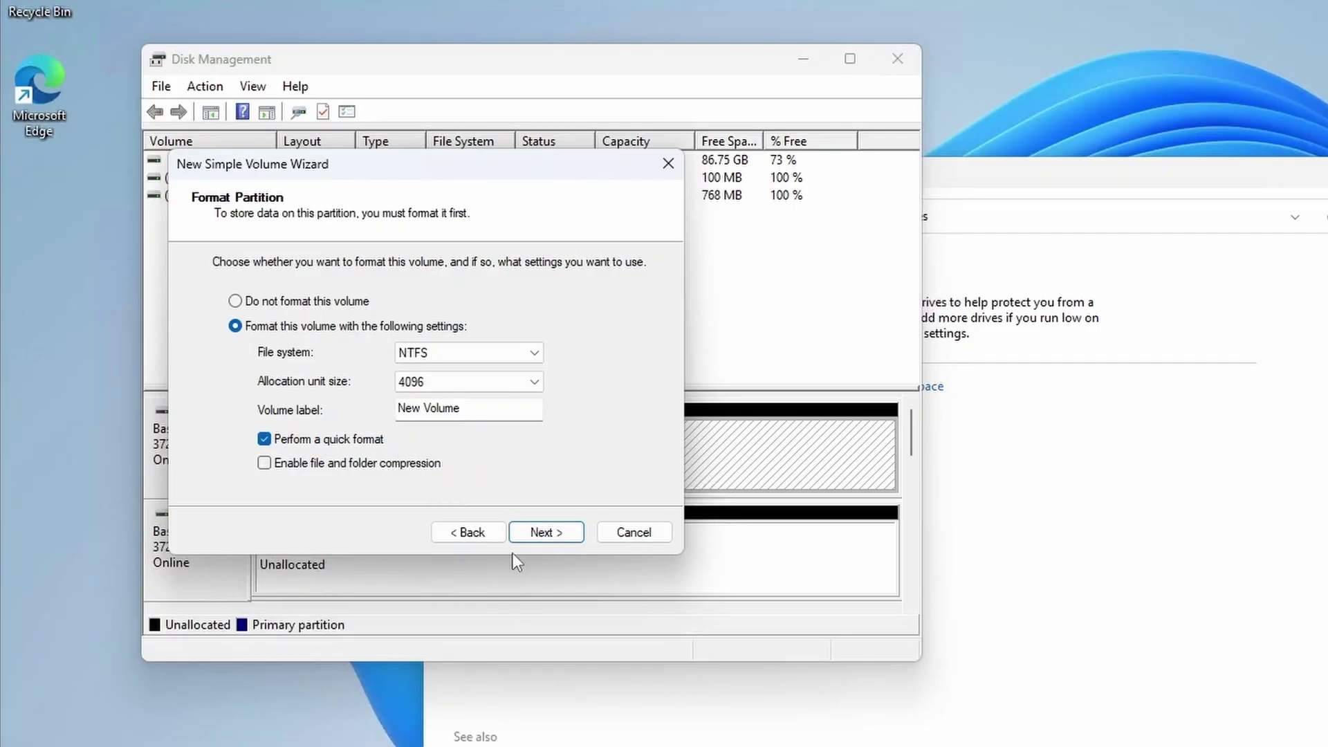
{"action": "left_click", "coordinate": [538, 529]}
{"action": "left_click", "coordinate": [543, 533]}
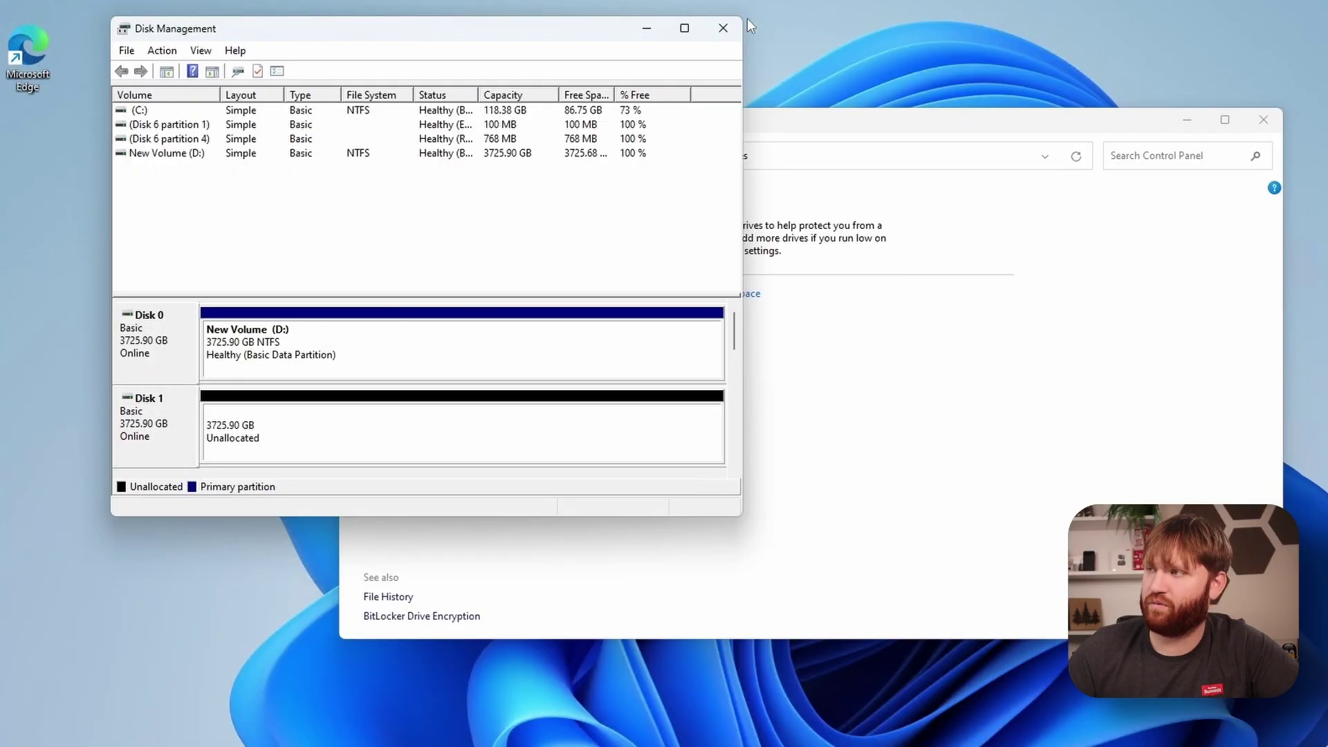
Close Disk Management and confirm in File Explorer that New Volume (D:) has 3.63 TB free
{"action": "left_click", "coordinate": [725, 28]}
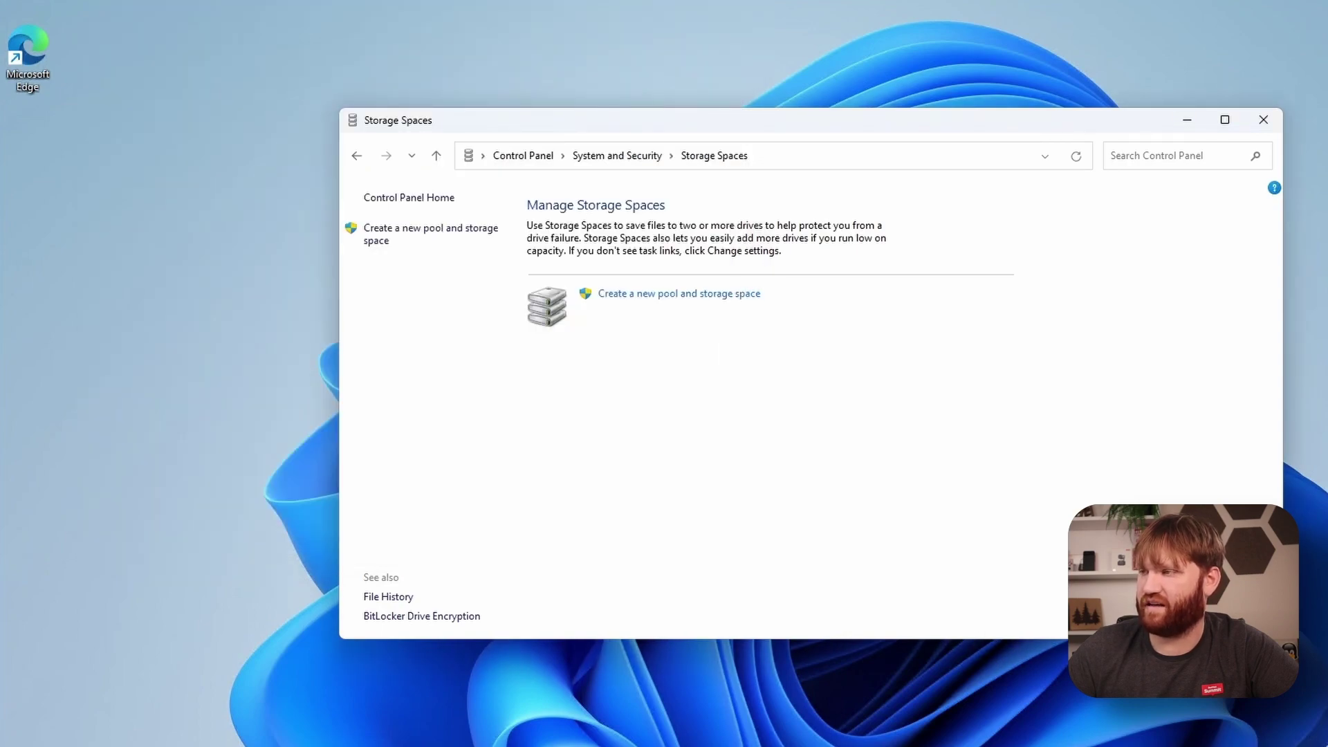
{"action": "key", "text": "super+e"}
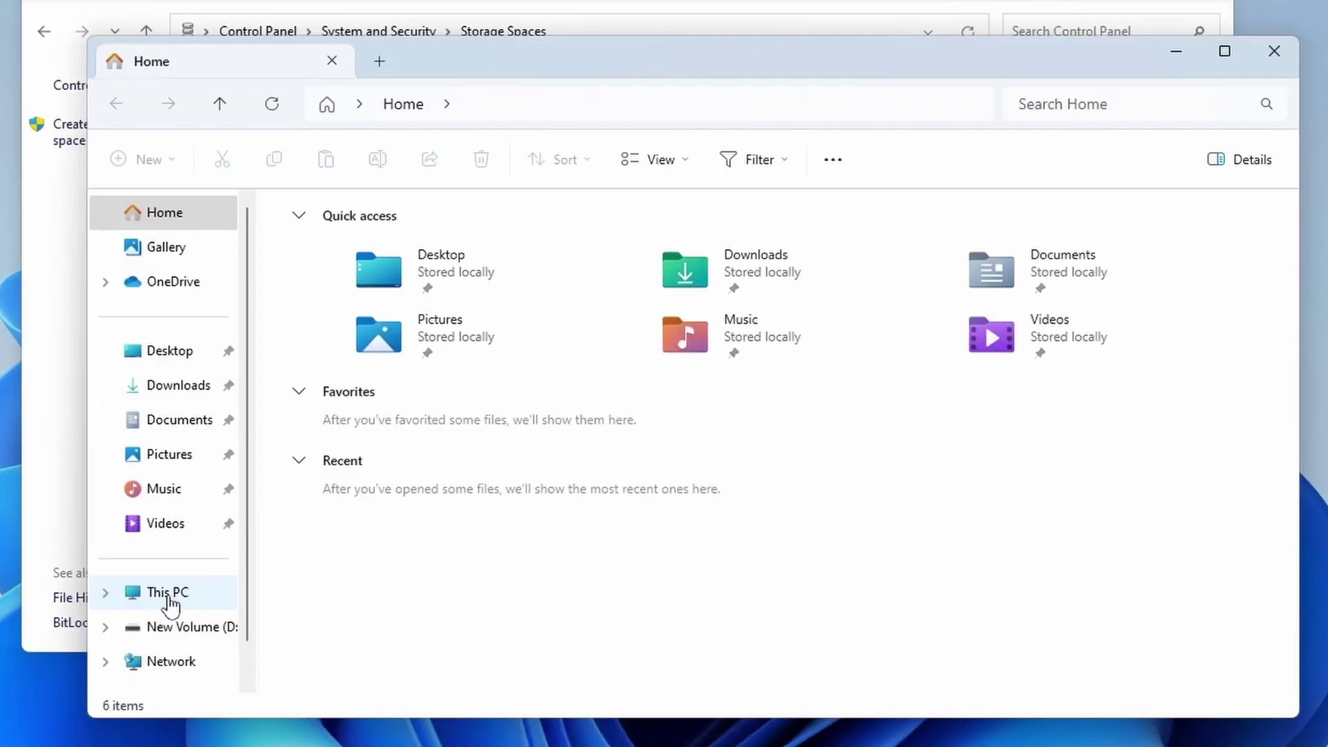
{"action": "left_click", "coordinate": [454, 601]}
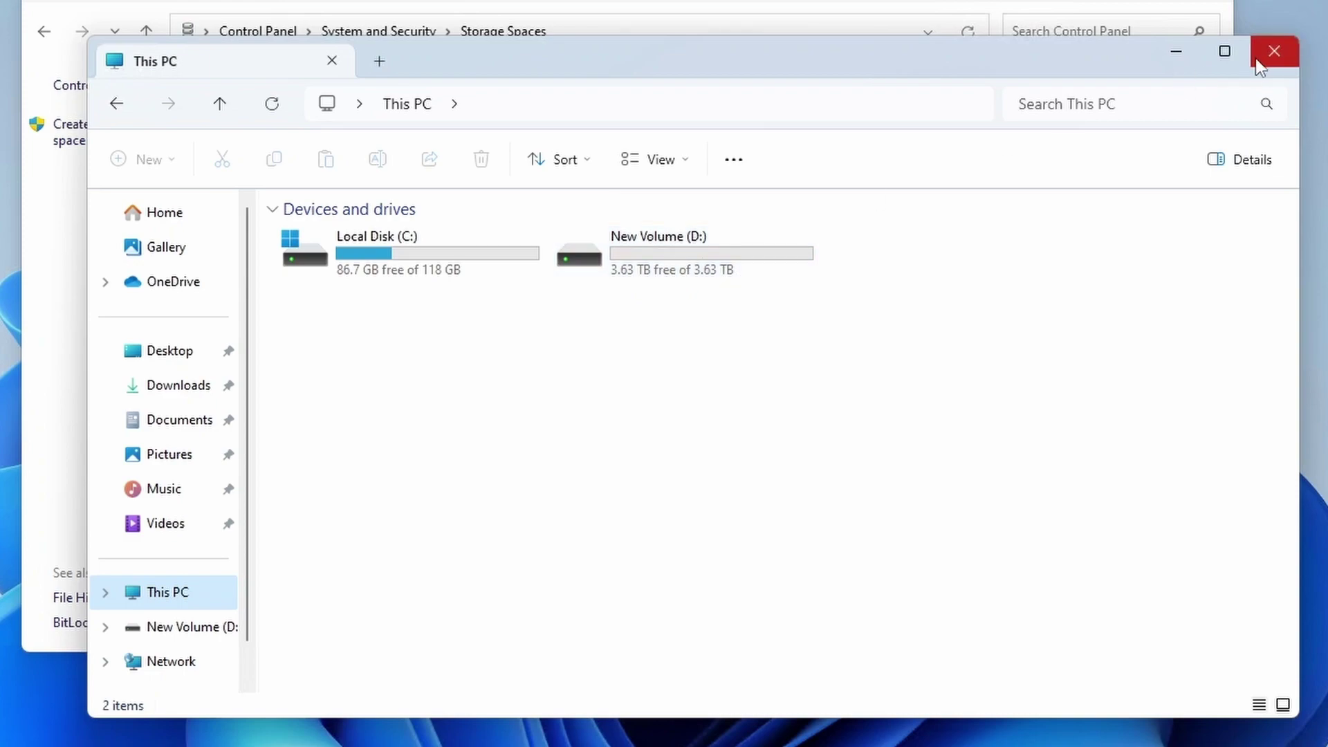
{"action": "left_click", "coordinate": [1287, 47]}
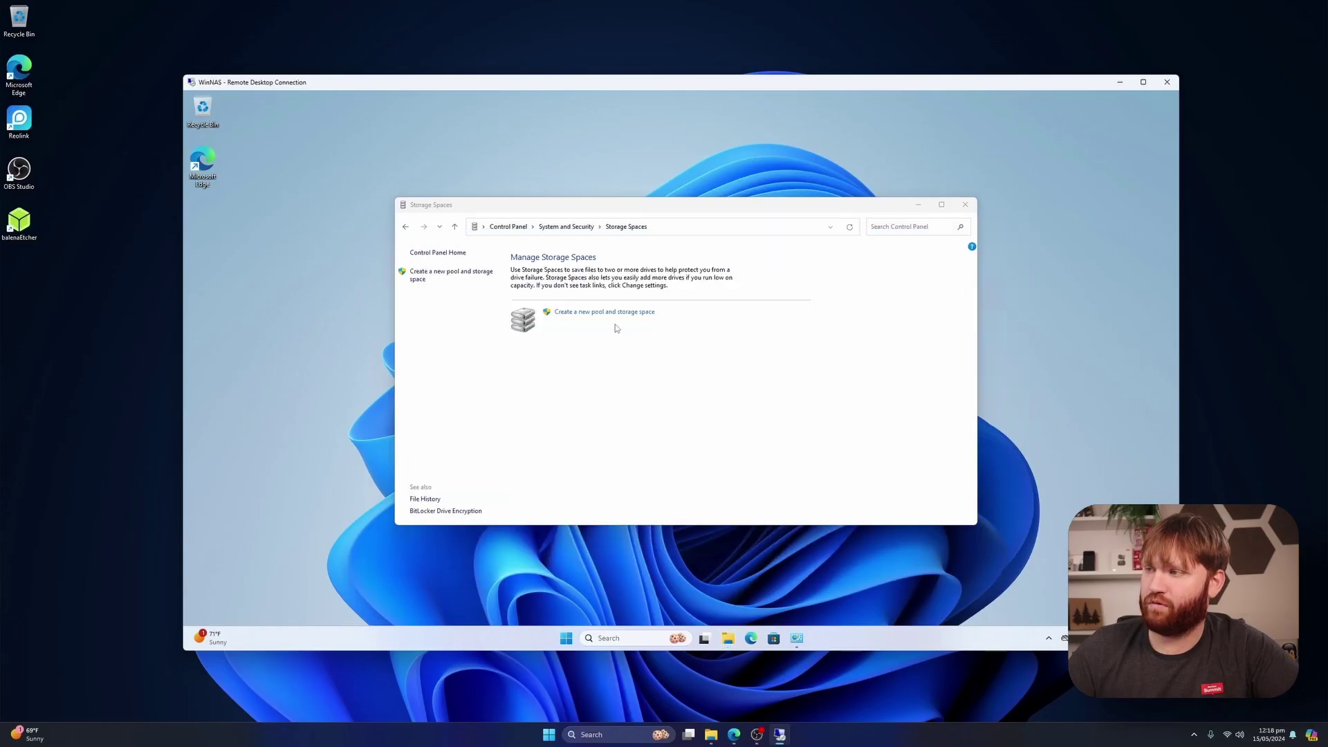
Begin a new pool, approve UAC, and check that Disk 0's New Volume (D:) is empty
{"action": "left_click", "coordinate": [582, 319]}
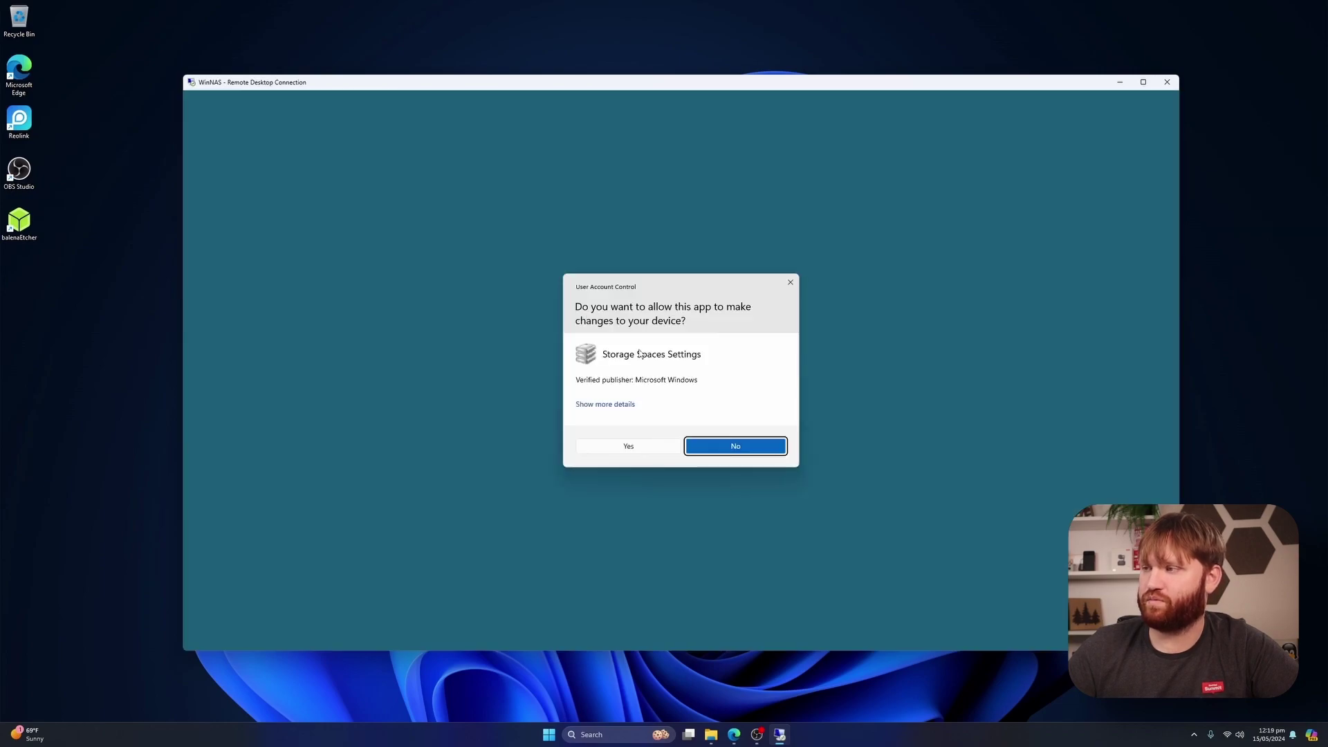
{"action": "left_click", "coordinate": [630, 450]}
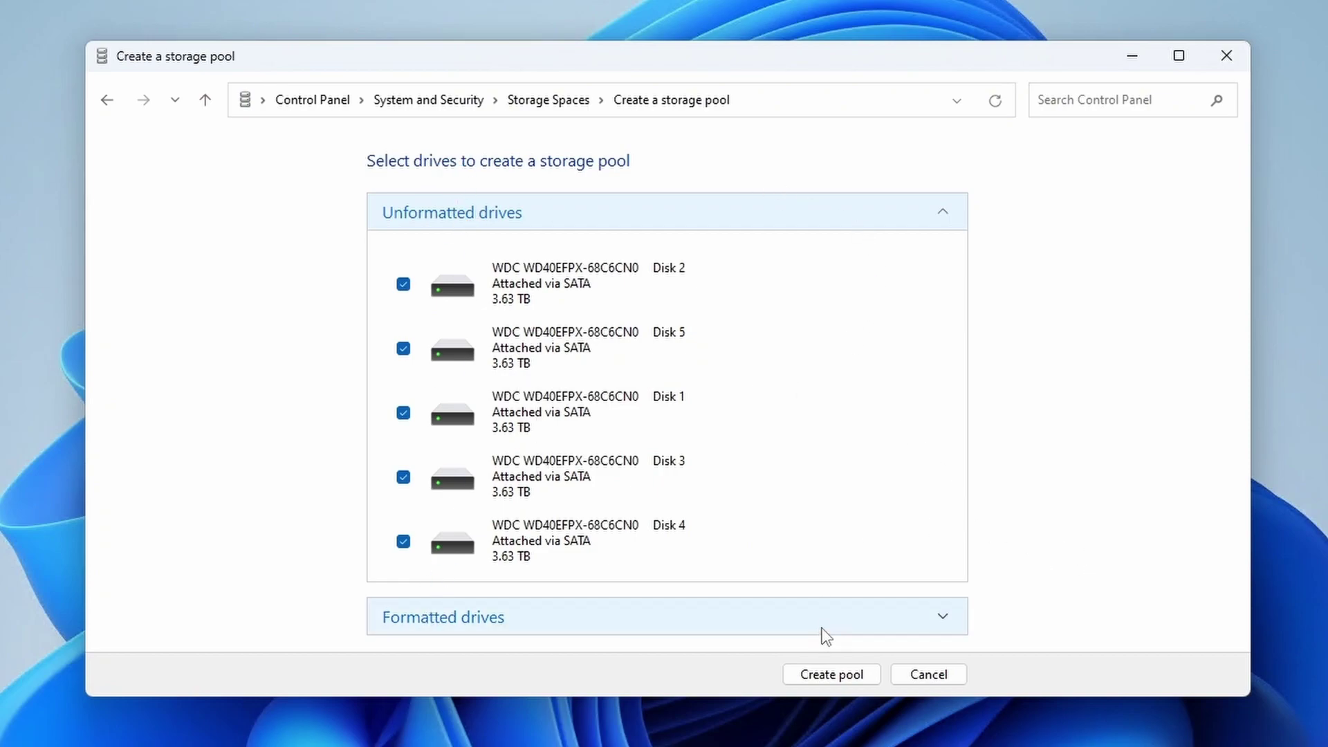
{"action": "left_click", "coordinate": [746, 625]}
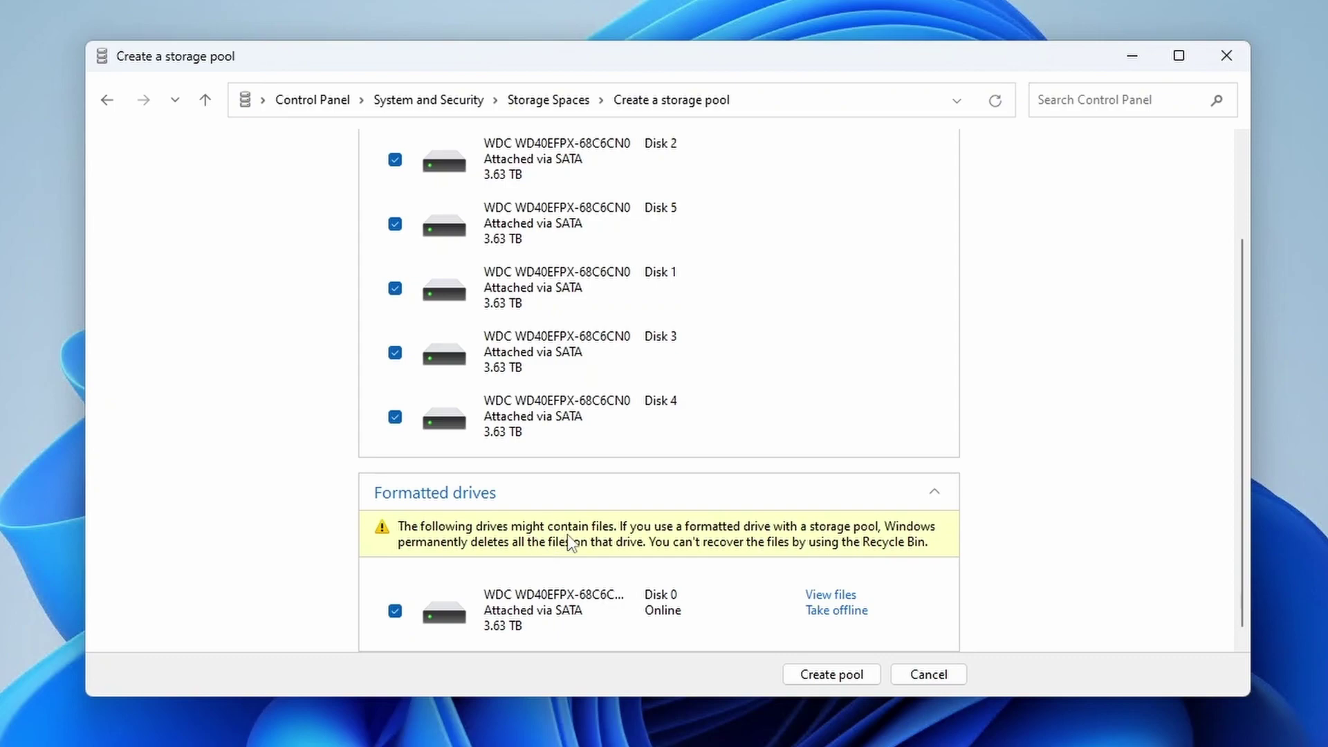
{"action": "left_click", "coordinate": [834, 596]}
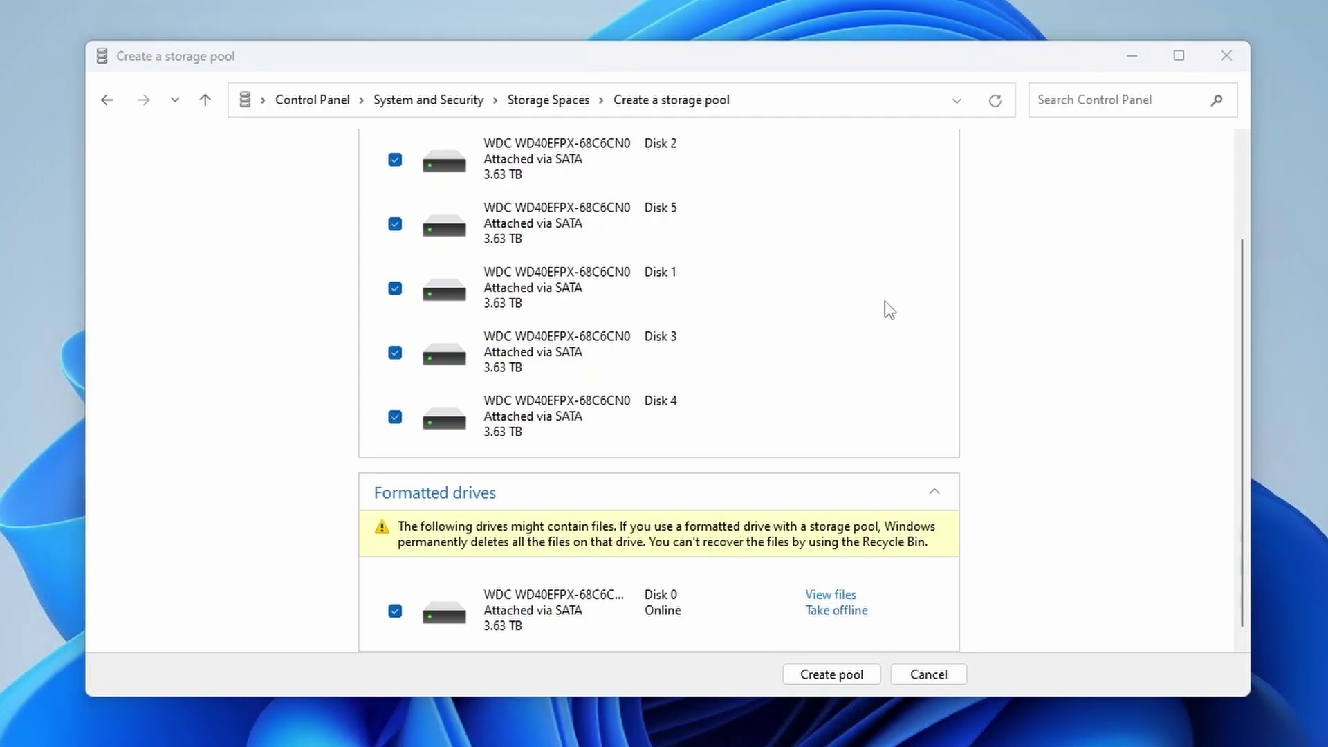
{"action": "key", "text": "alt+F4"}
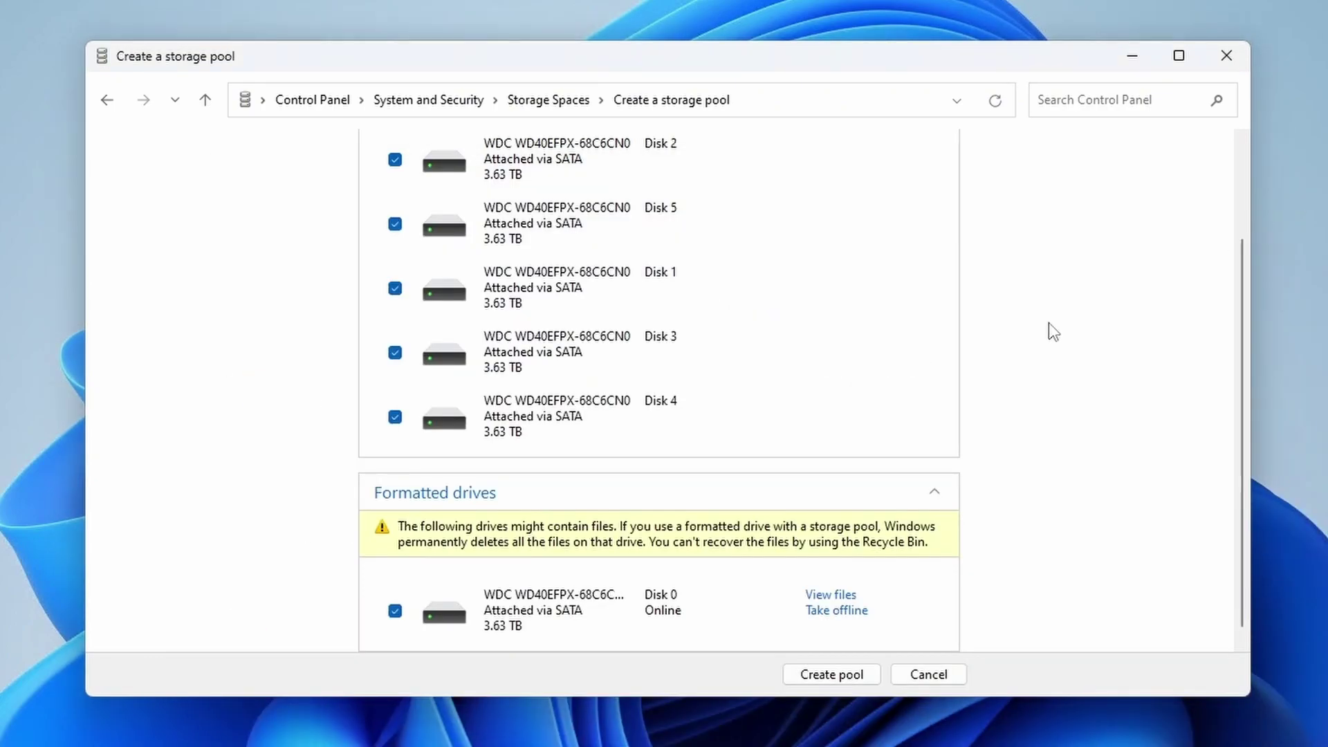
Create the pool from the checked drives, including formatted Disk 0
{"action": "scroll", "coordinate": [605, 554], "scroll_direction": "up", "scroll_amount": 2}
{"action": "scroll", "coordinate": [604, 555], "scroll_direction": "down", "scroll_amount": 2}
{"action": "scroll", "coordinate": [604, 554], "scroll_direction": "up", "scroll_amount": 2}
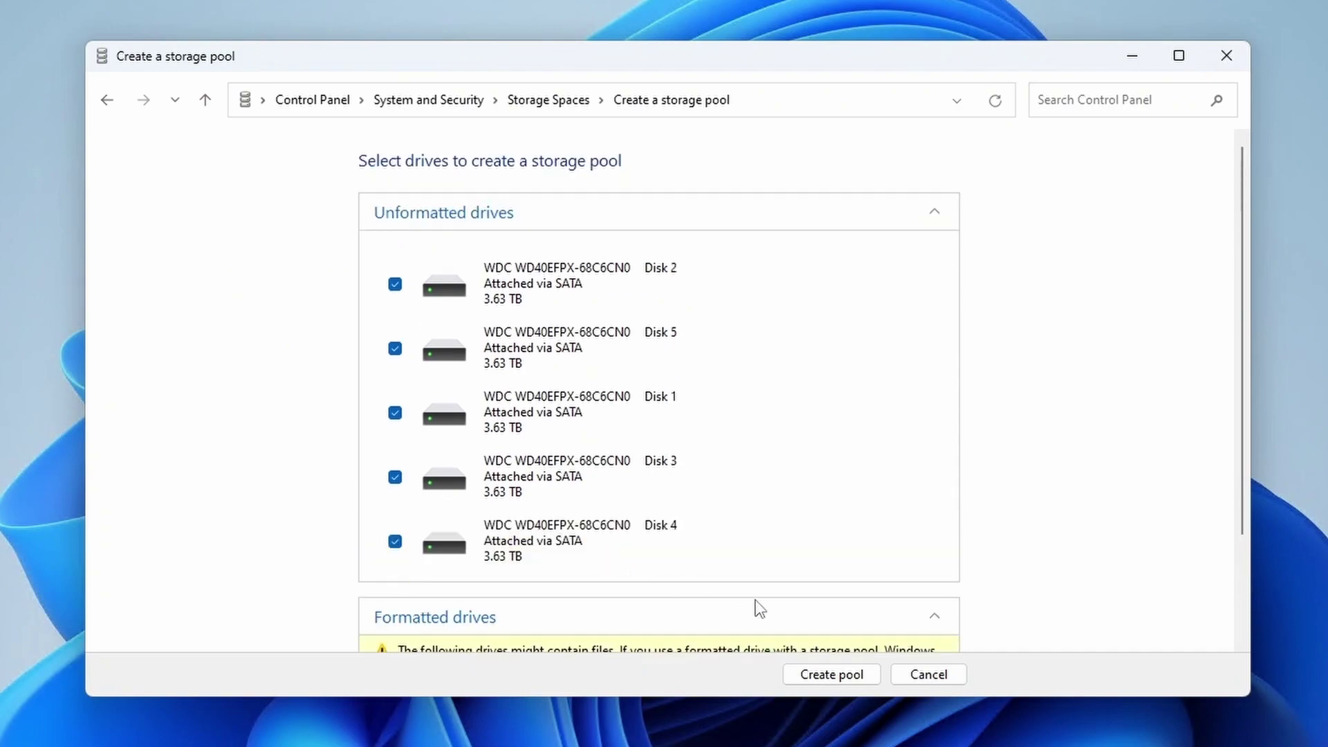
{"action": "left_click", "coordinate": [834, 676]}
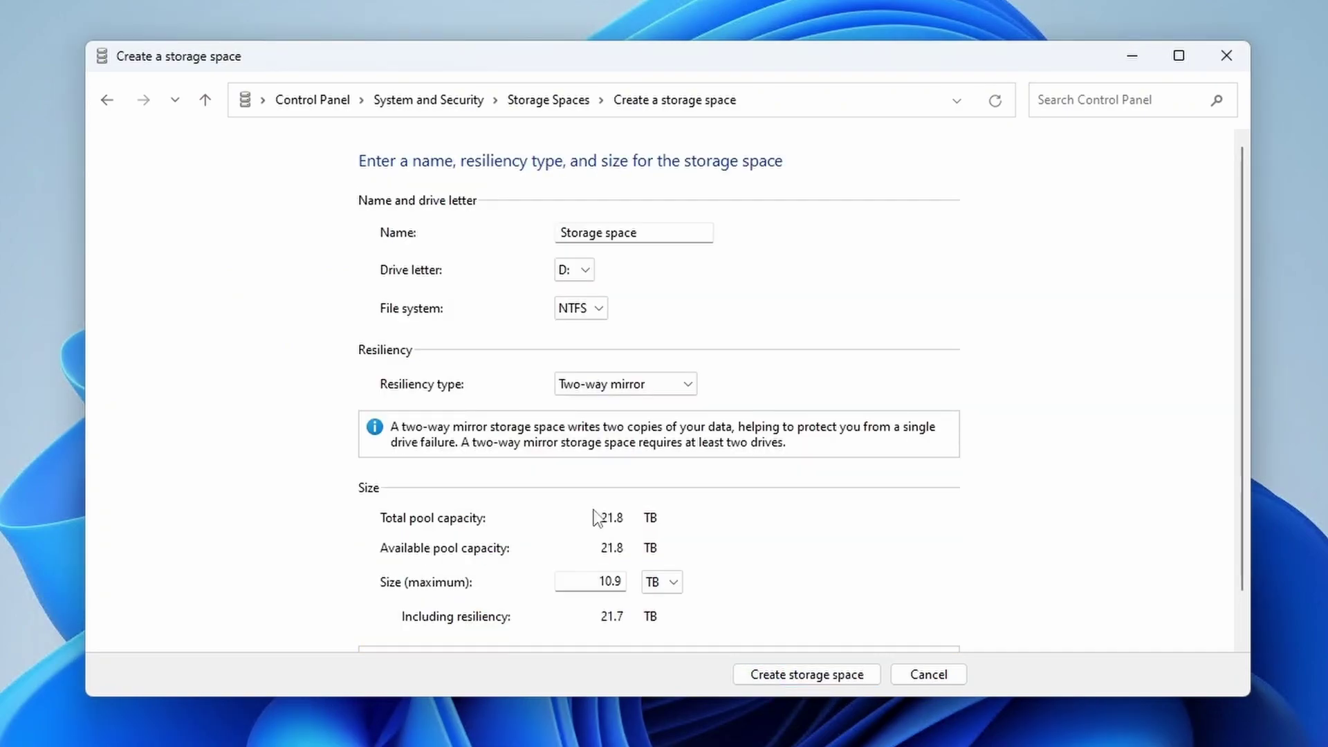
Name the storage space Vault and assign it drive letter W: with NTFS
{"action": "key", "text": "ctrl+a"}
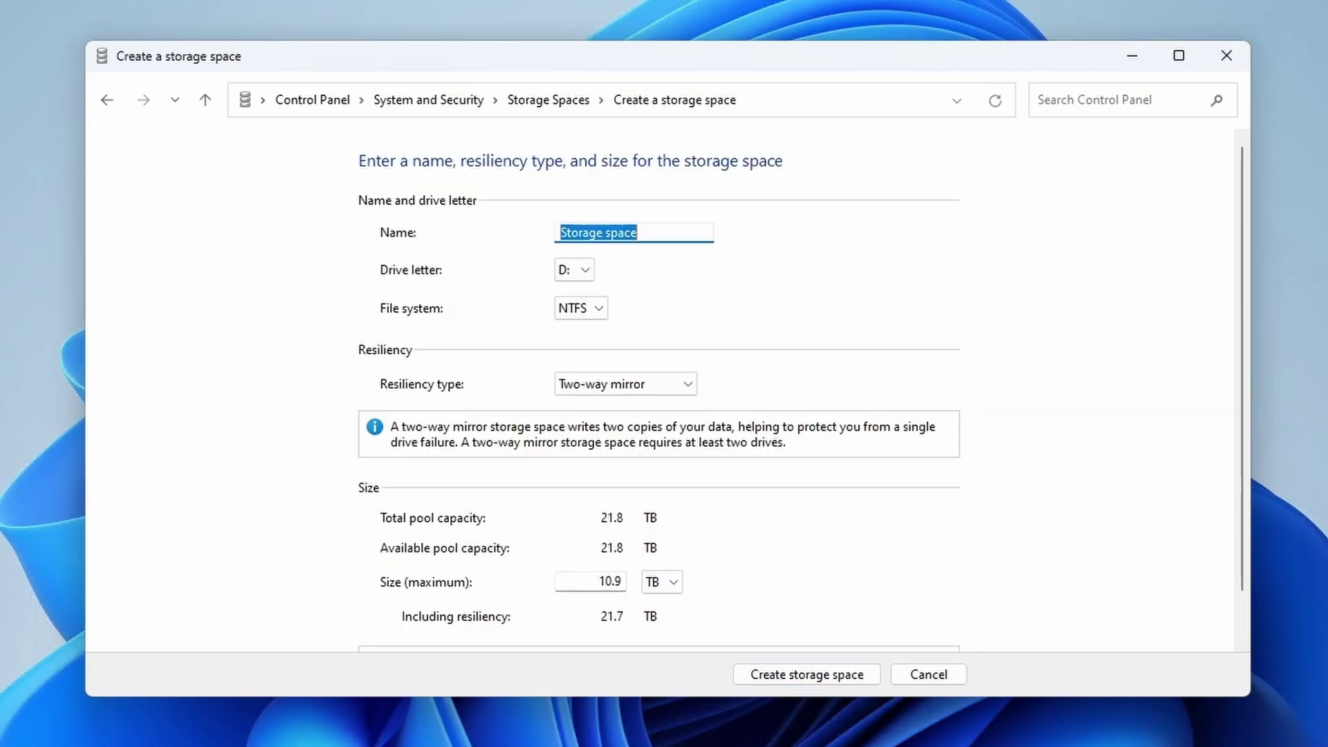
{"action": "type", "text": "Vault"}
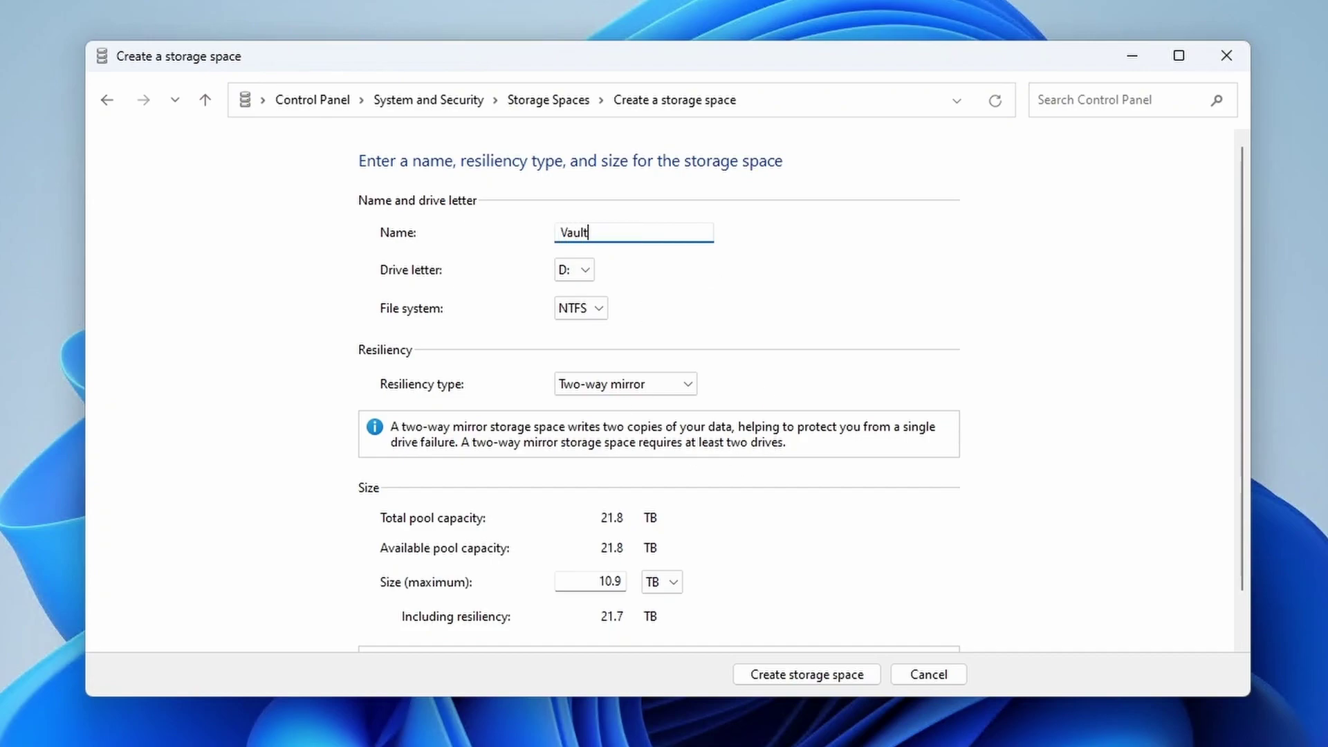
{"action": "left_click", "coordinate": [568, 271]}
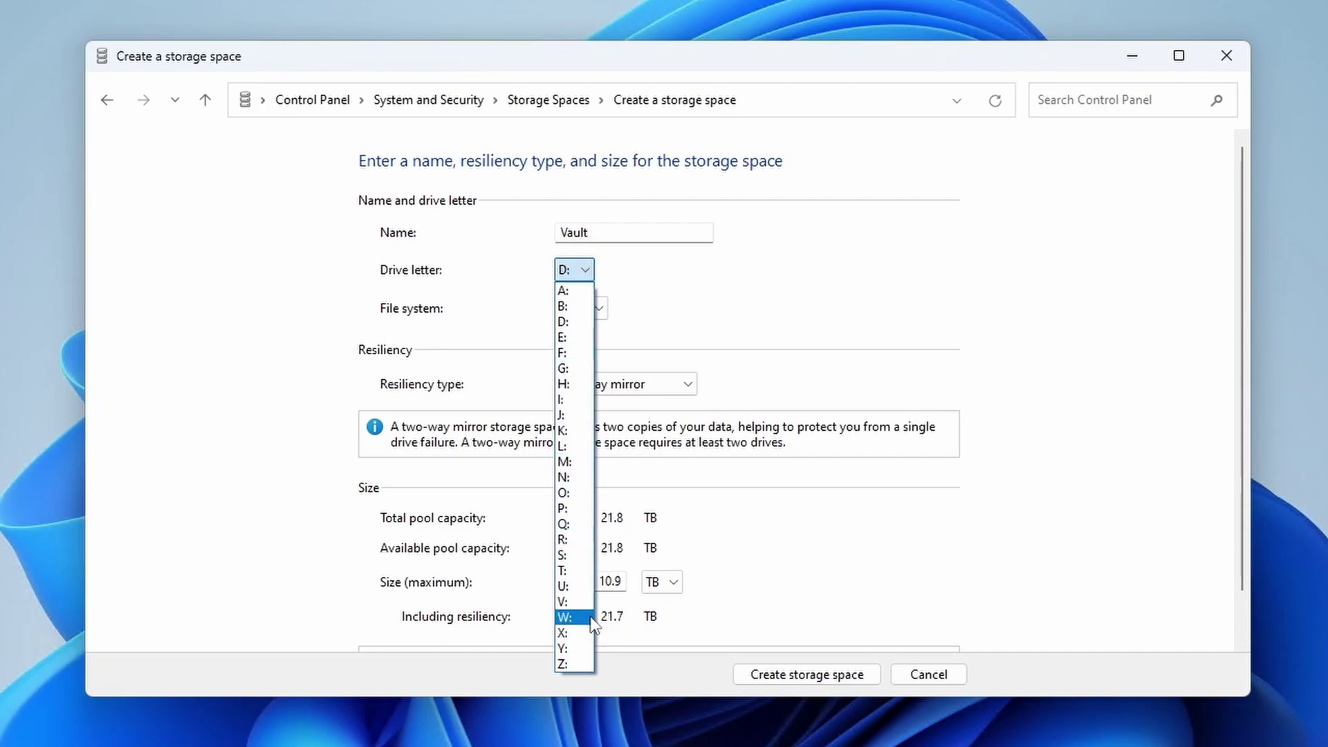
{"action": "left_click", "coordinate": [573, 617]}
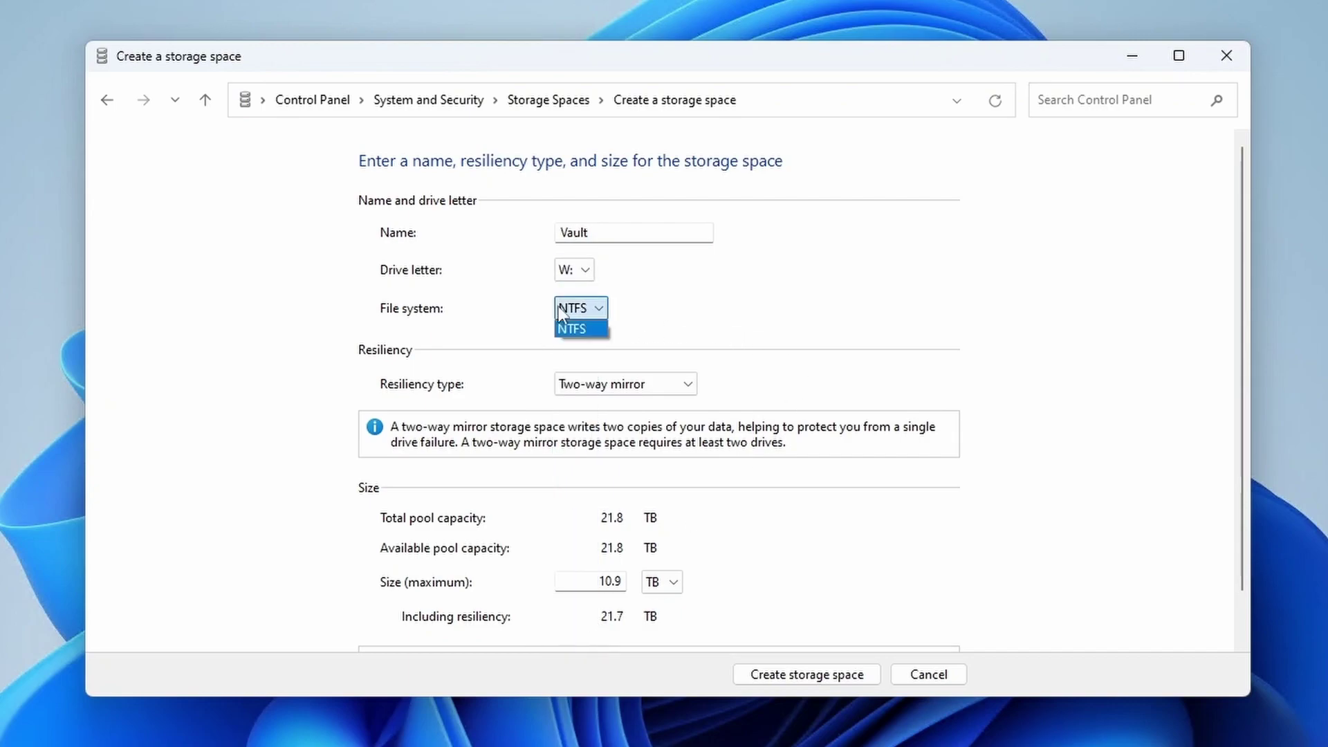
{"action": "left_click", "coordinate": [591, 327]}
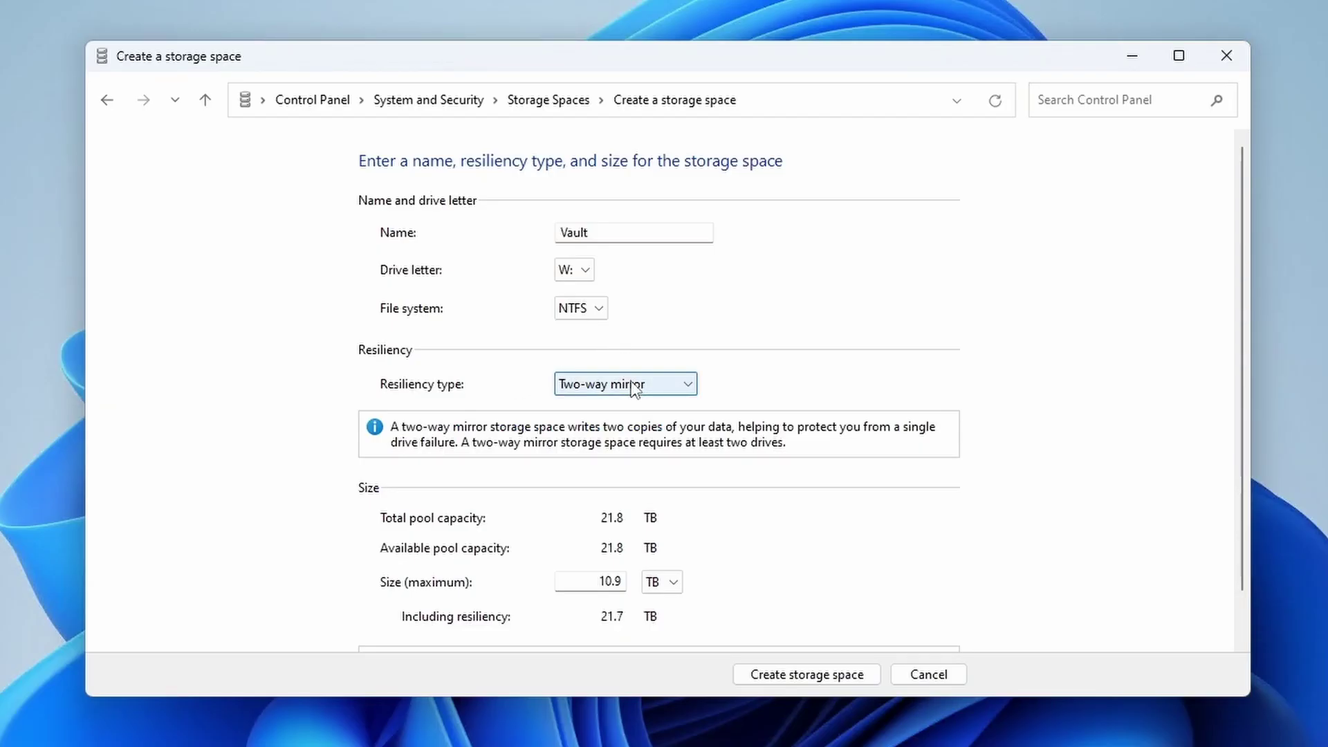
{"action": "left_click", "coordinate": [631, 384]}
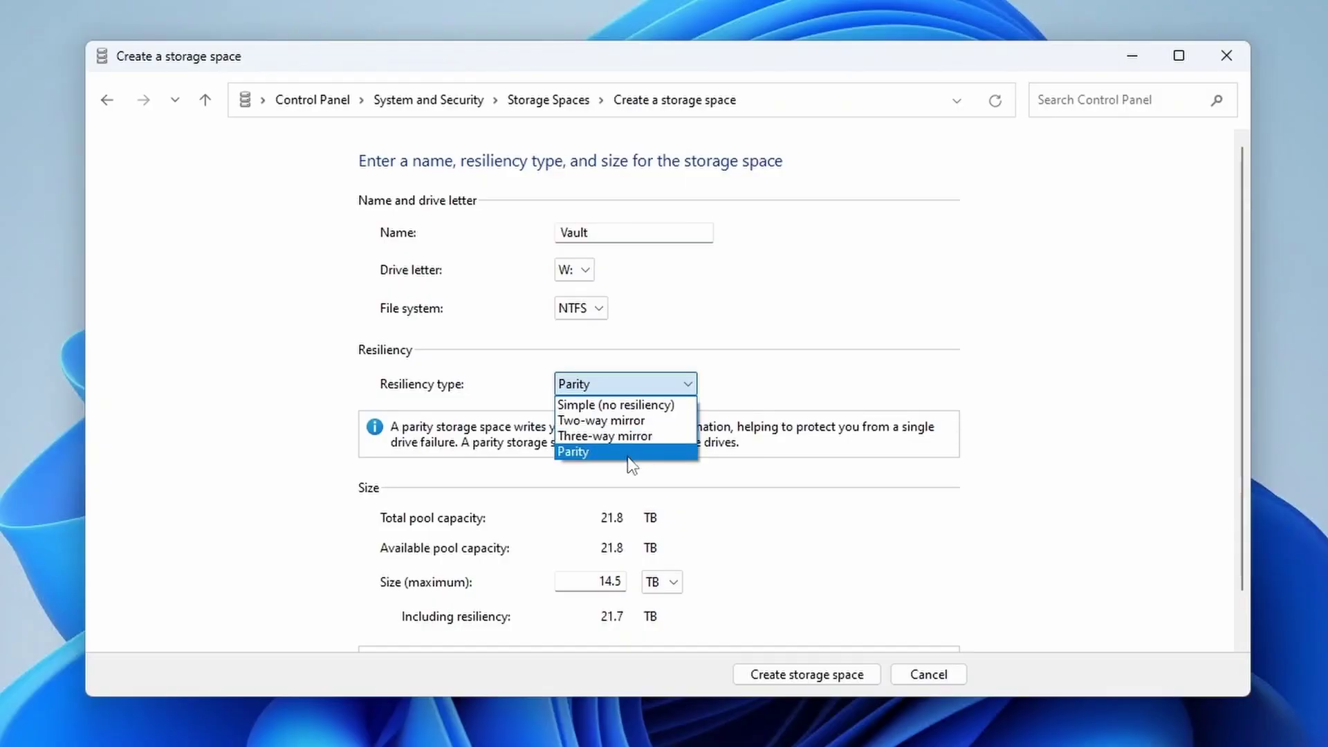
Compare Three-way mirror and Simple, then create Vault as a 14.5 TB Parity space
{"action": "left_click", "coordinate": [802, 576]}
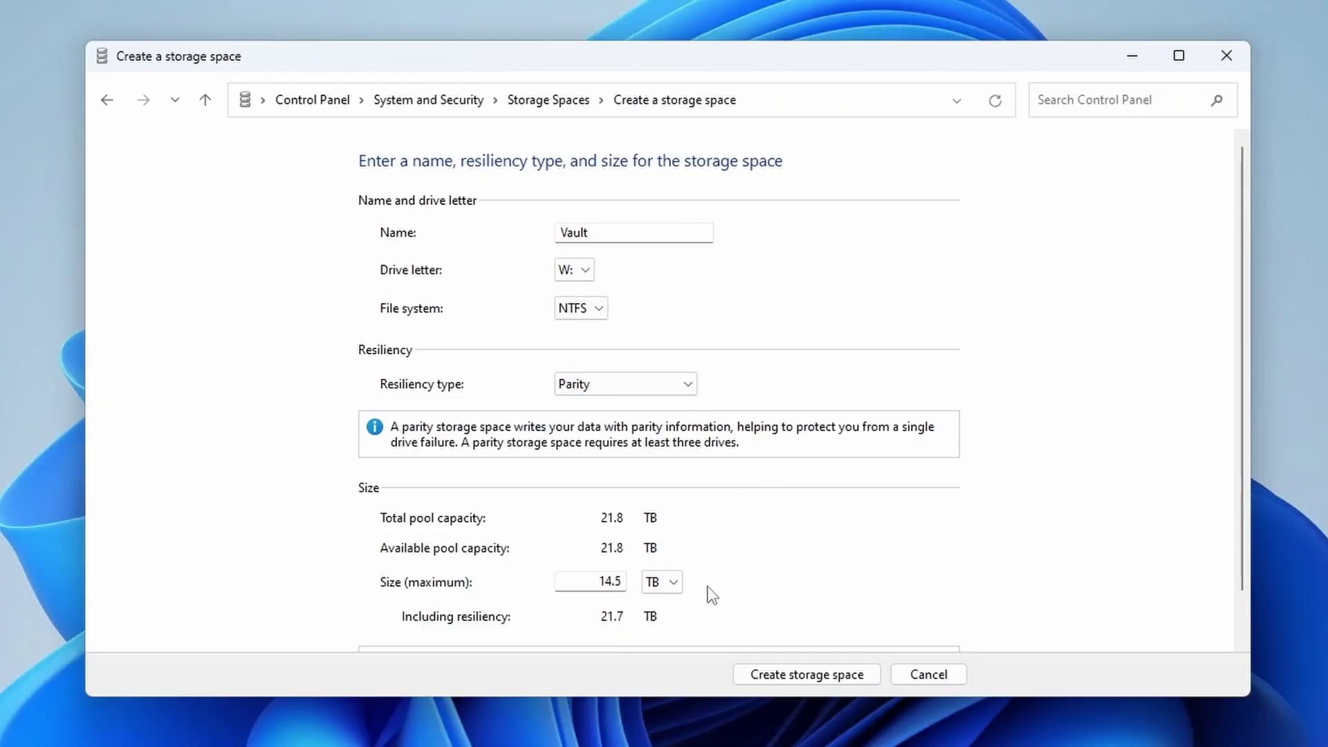
{"action": "left_click", "coordinate": [625, 379]}
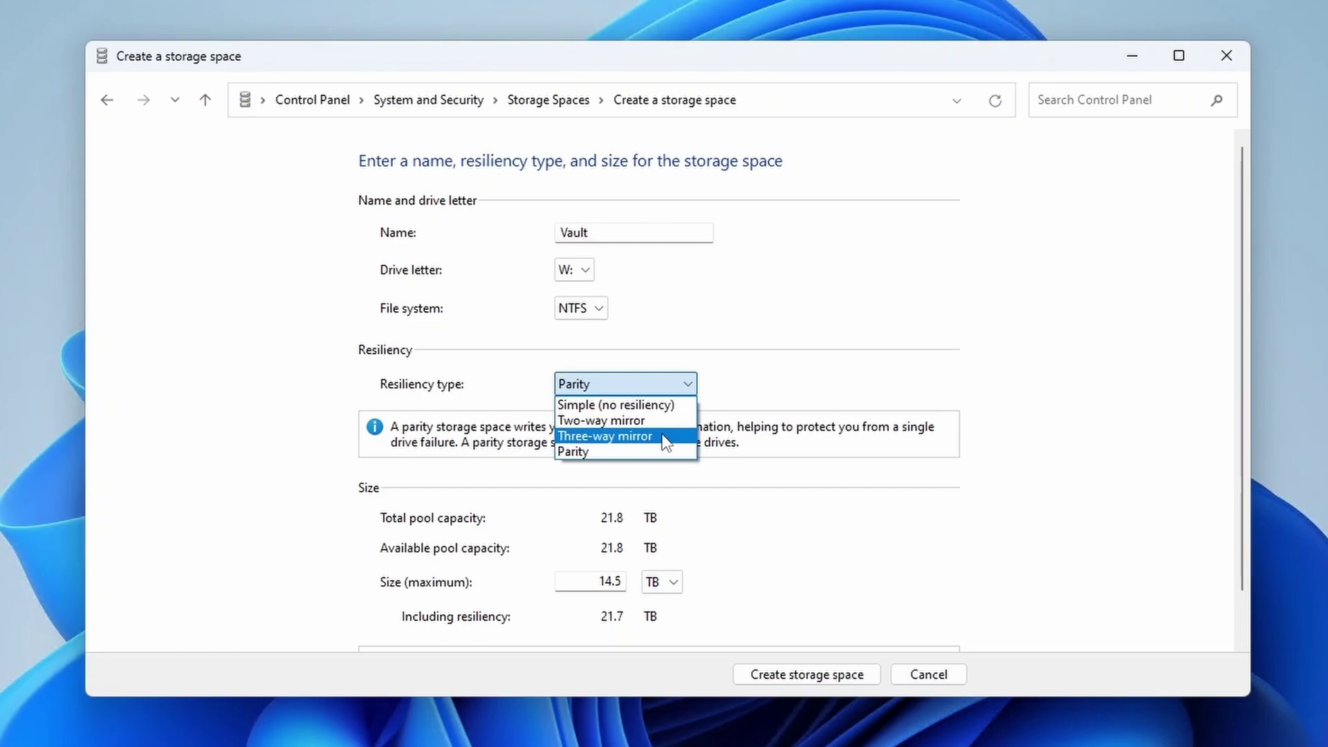
{"action": "left_click", "coordinate": [665, 440]}
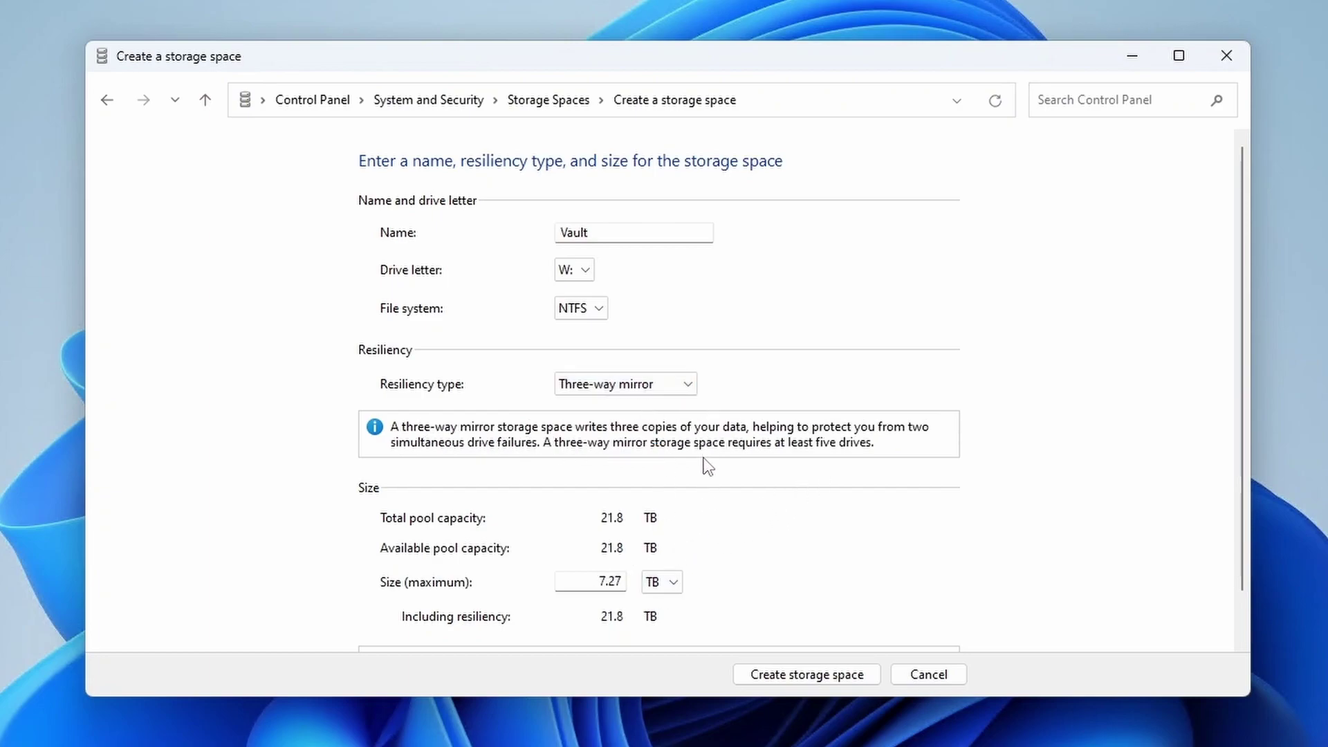
{"action": "left_click", "coordinate": [602, 385]}
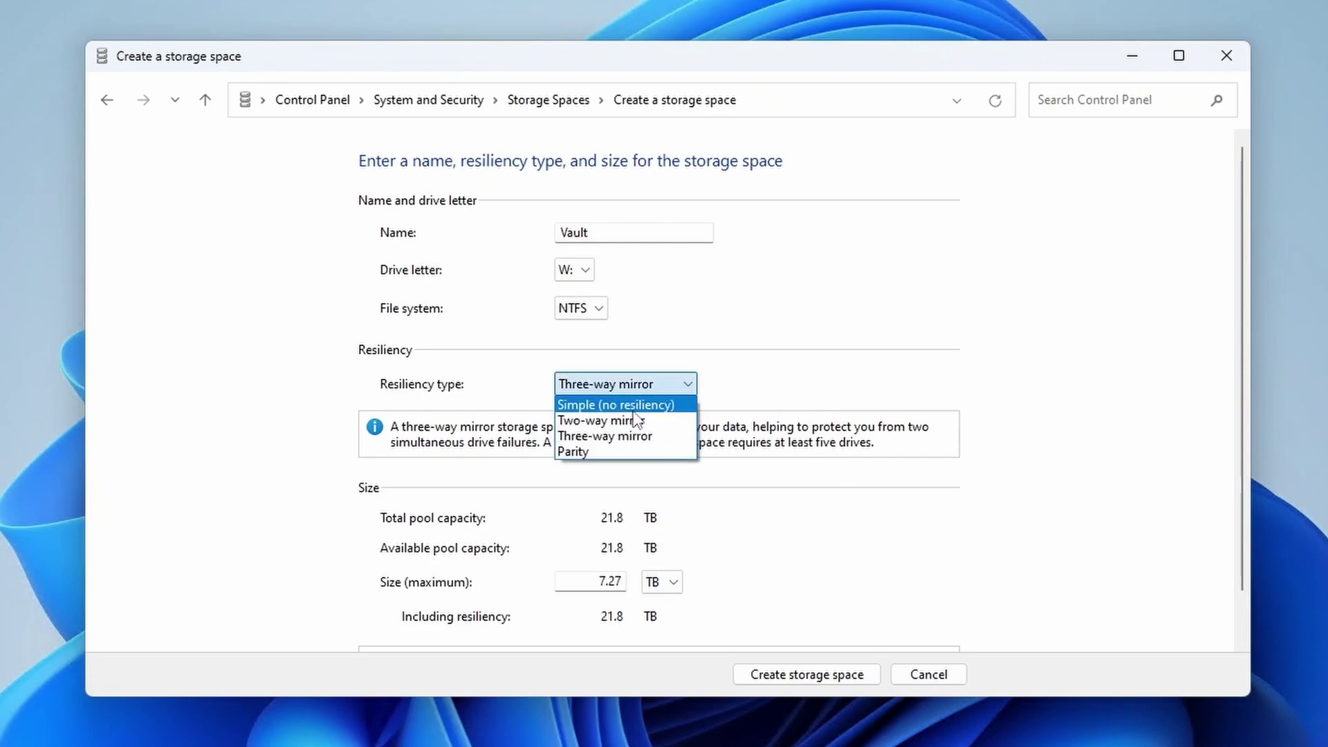
{"action": "left_click", "coordinate": [633, 404]}
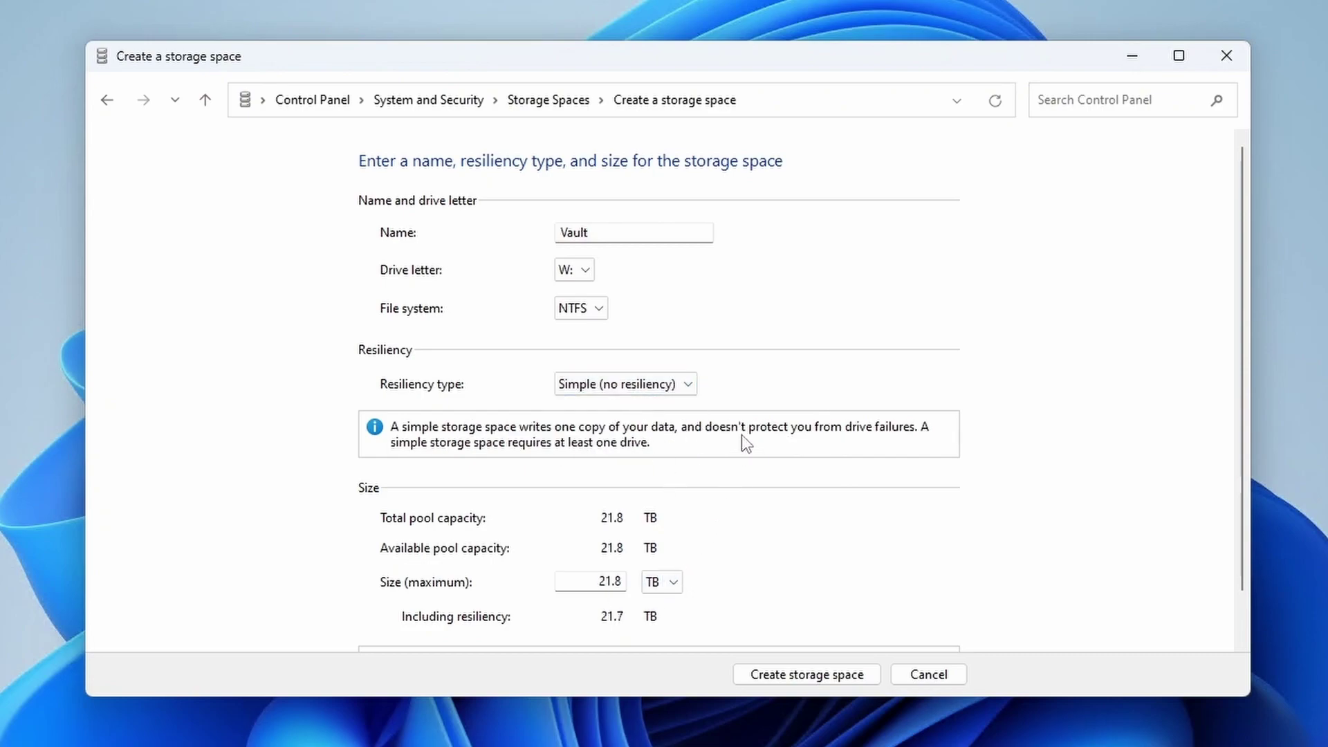
{"action": "left_click", "coordinate": [604, 384]}
{"action": "left_click", "coordinate": [575, 450]}
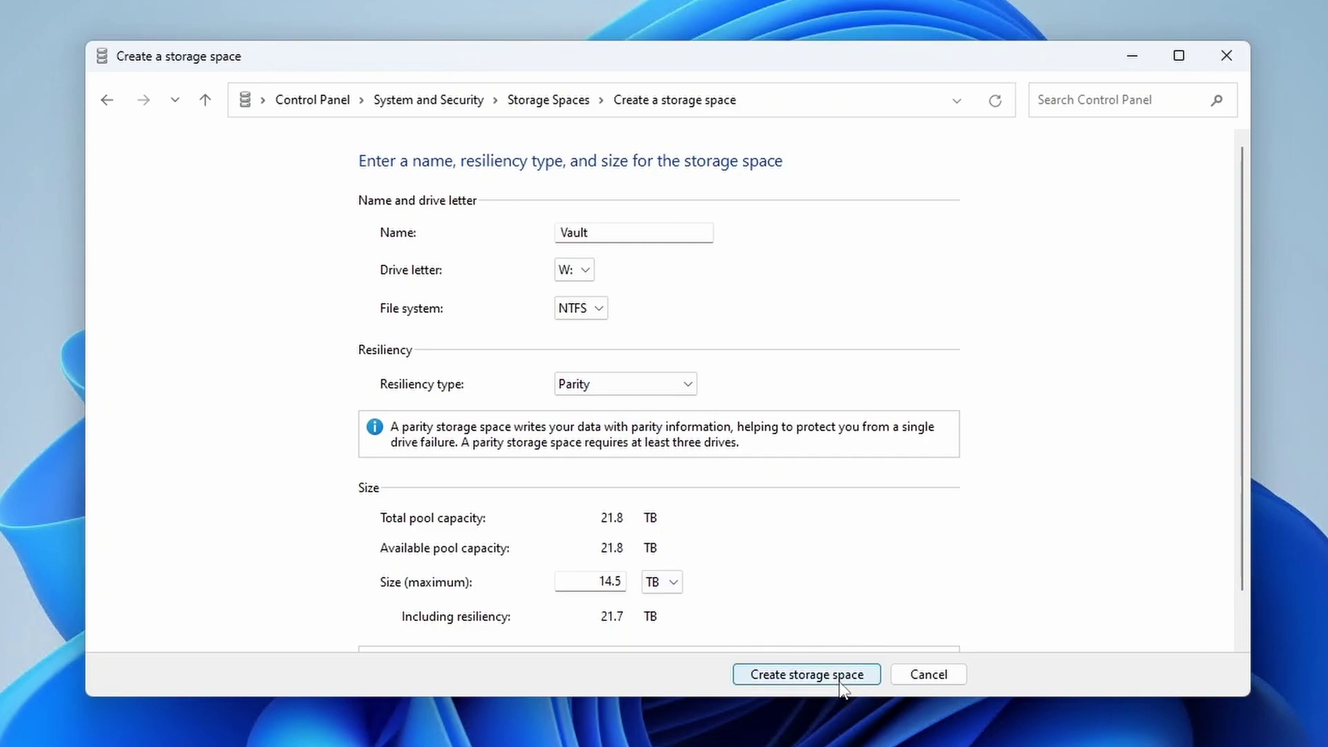
{"action": "left_click", "coordinate": [807, 675]}
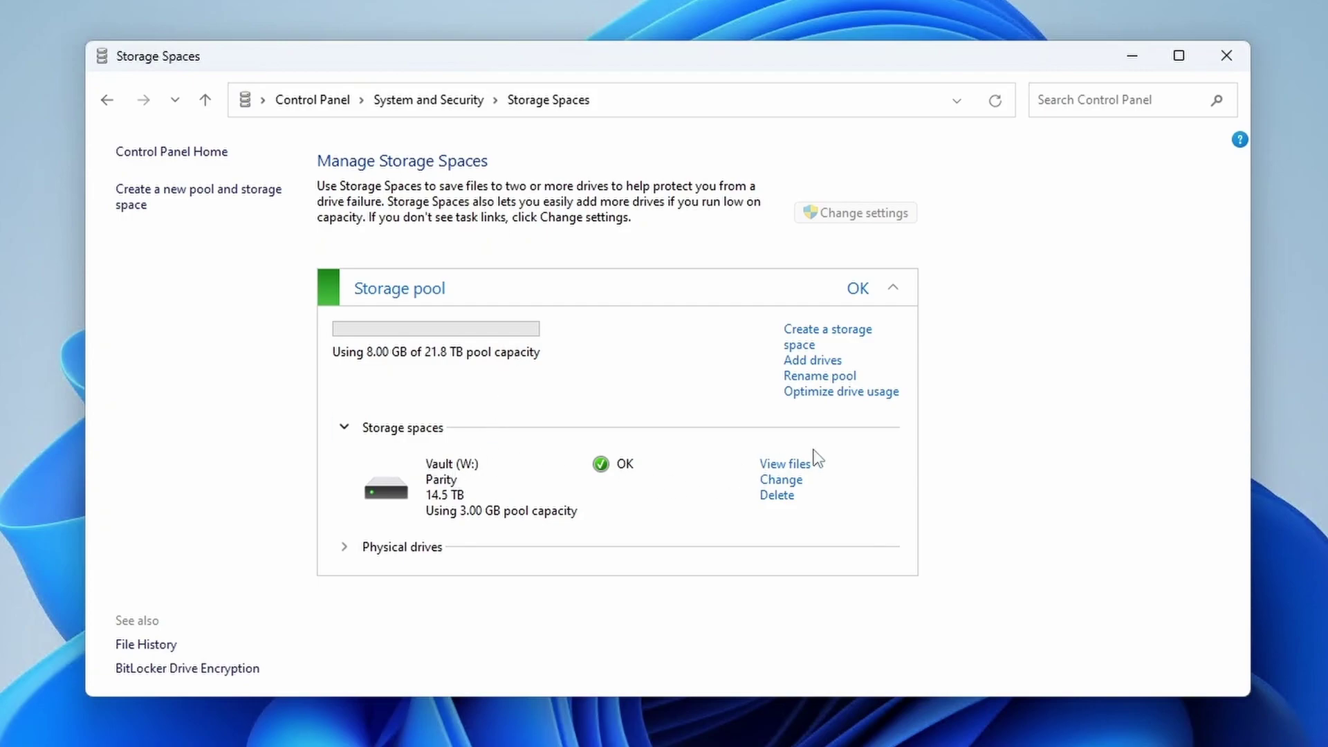
Expand Physical drives and scroll through the list to confirm every drive shows OK
{"action": "left_click", "coordinate": [363, 548]}
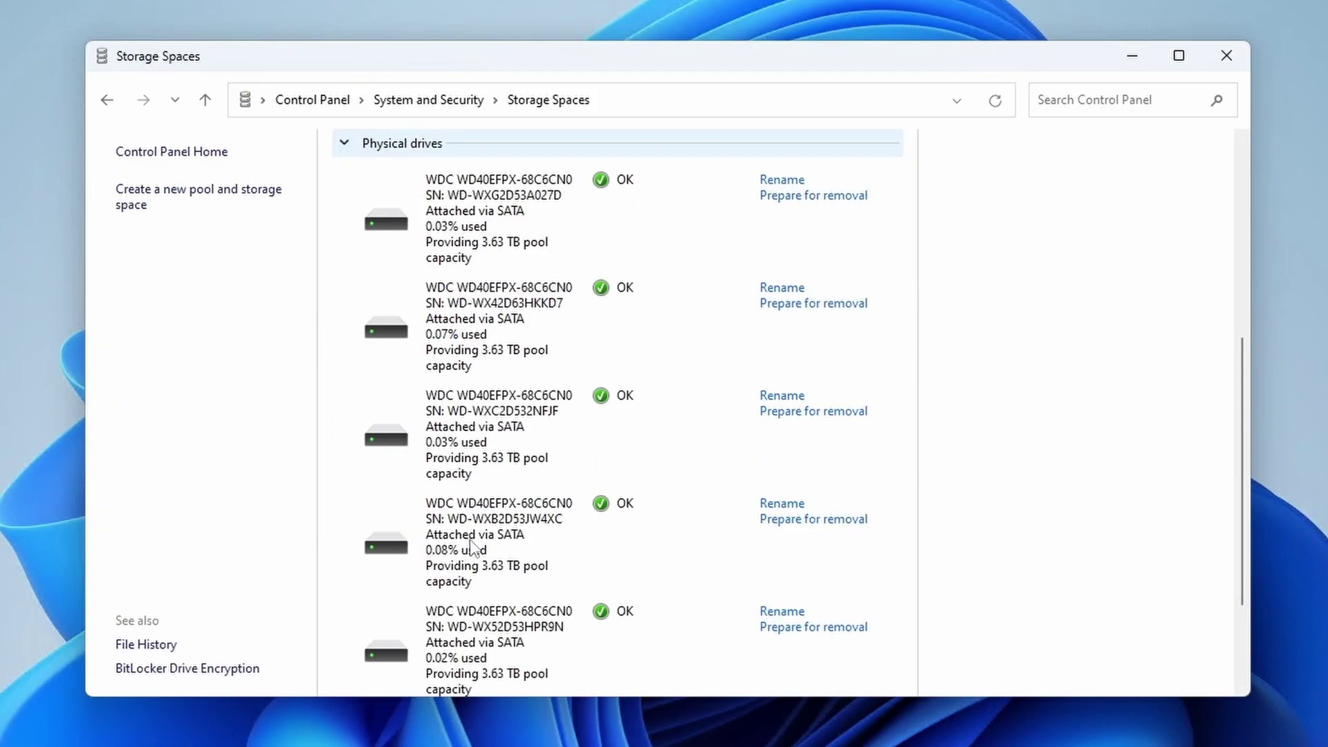
{"action": "scroll", "coordinate": [473, 548], "scroll_direction": "up", "scroll_amount": 1}
{"action": "scroll", "coordinate": [473, 549], "scroll_direction": "down", "scroll_amount": 3}
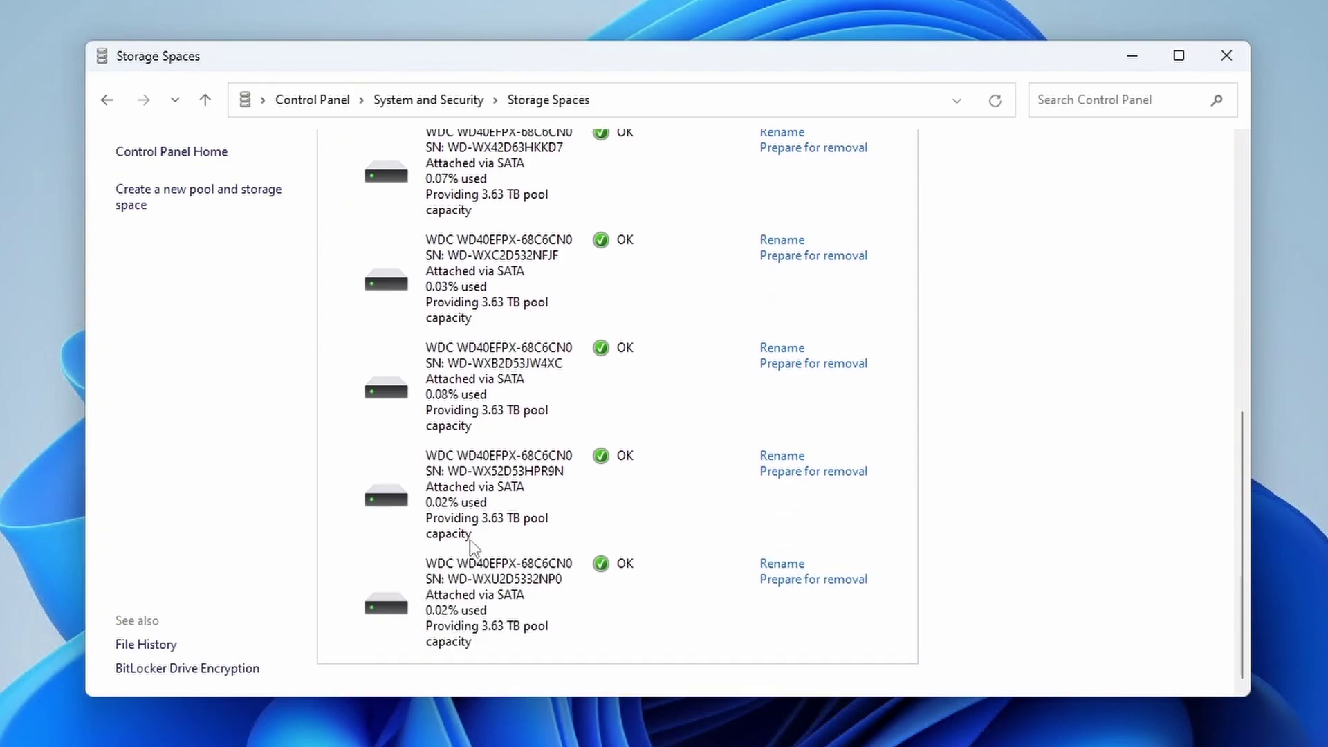
{"action": "scroll", "coordinate": [470, 539], "scroll_direction": "up", "scroll_amount": 4}
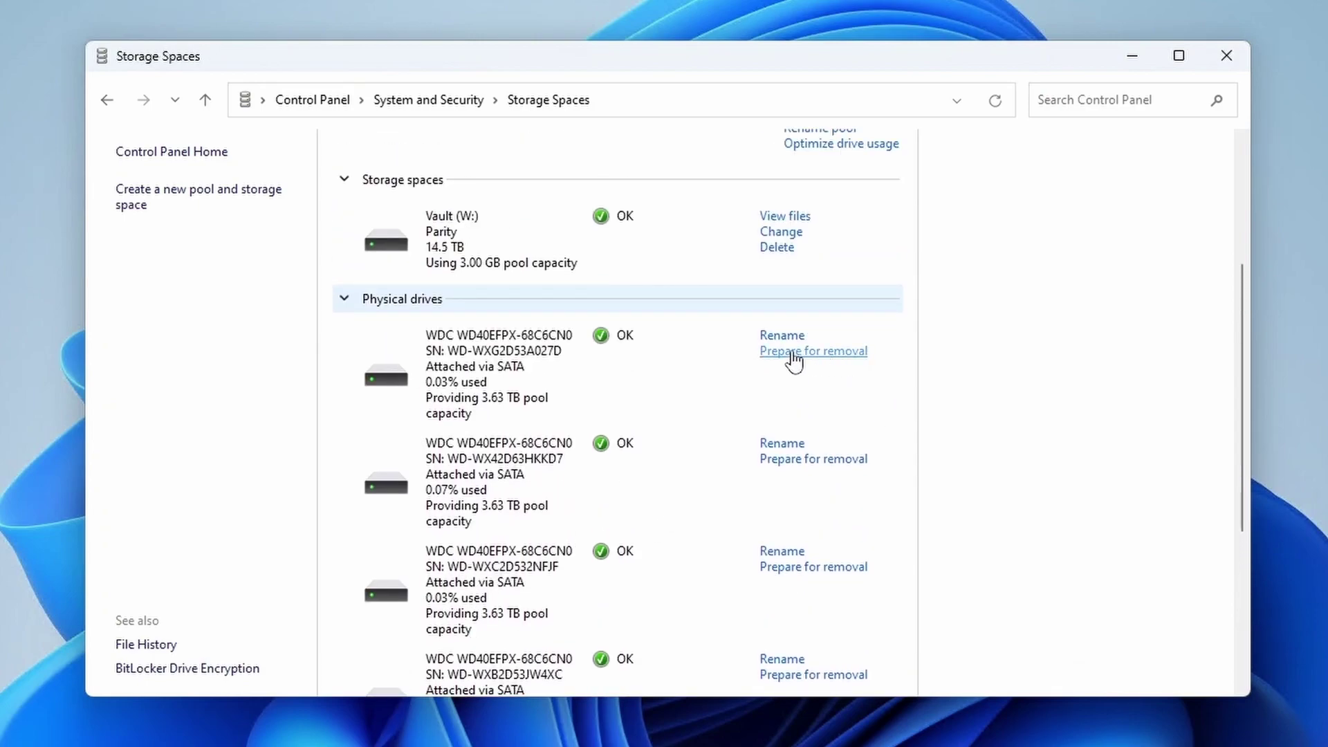
{"action": "scroll", "coordinate": [766, 427], "scroll_direction": "up", "scroll_amount": 1}
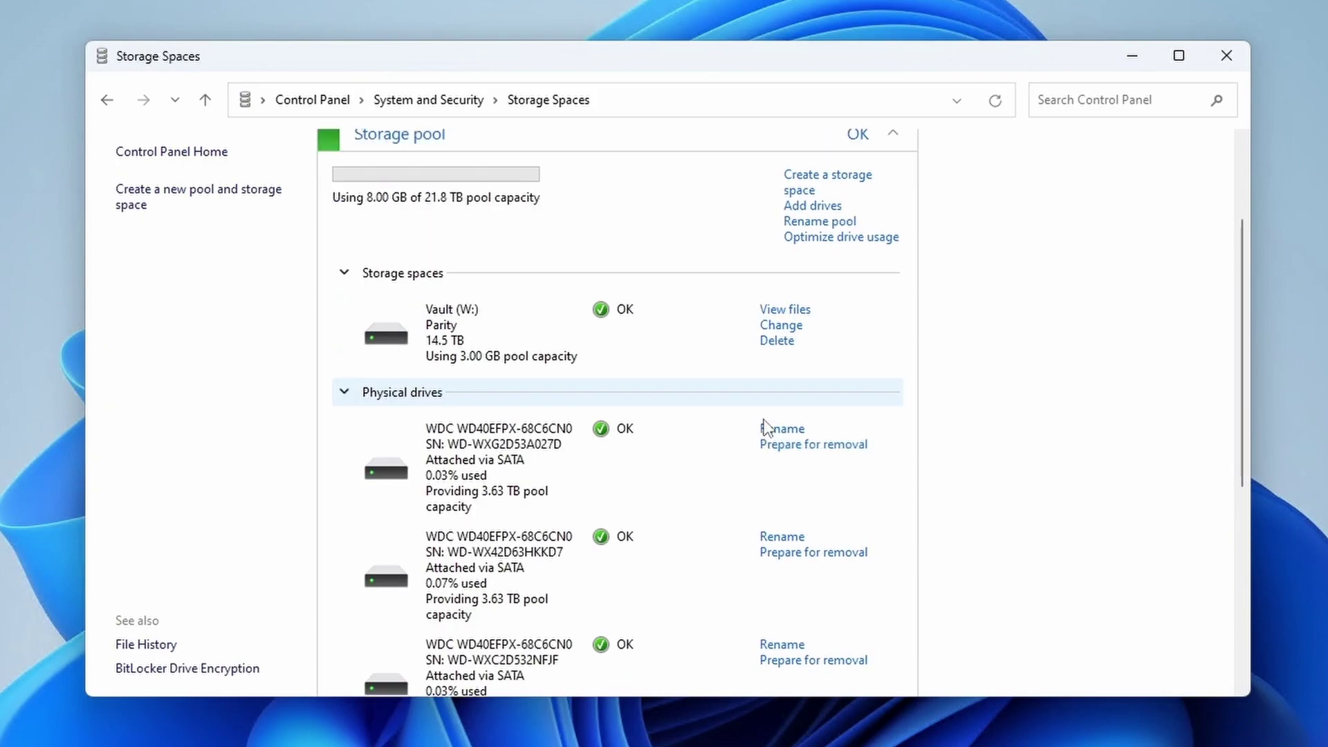
{"action": "scroll", "coordinate": [765, 427], "scroll_direction": "up", "scroll_amount": 1}
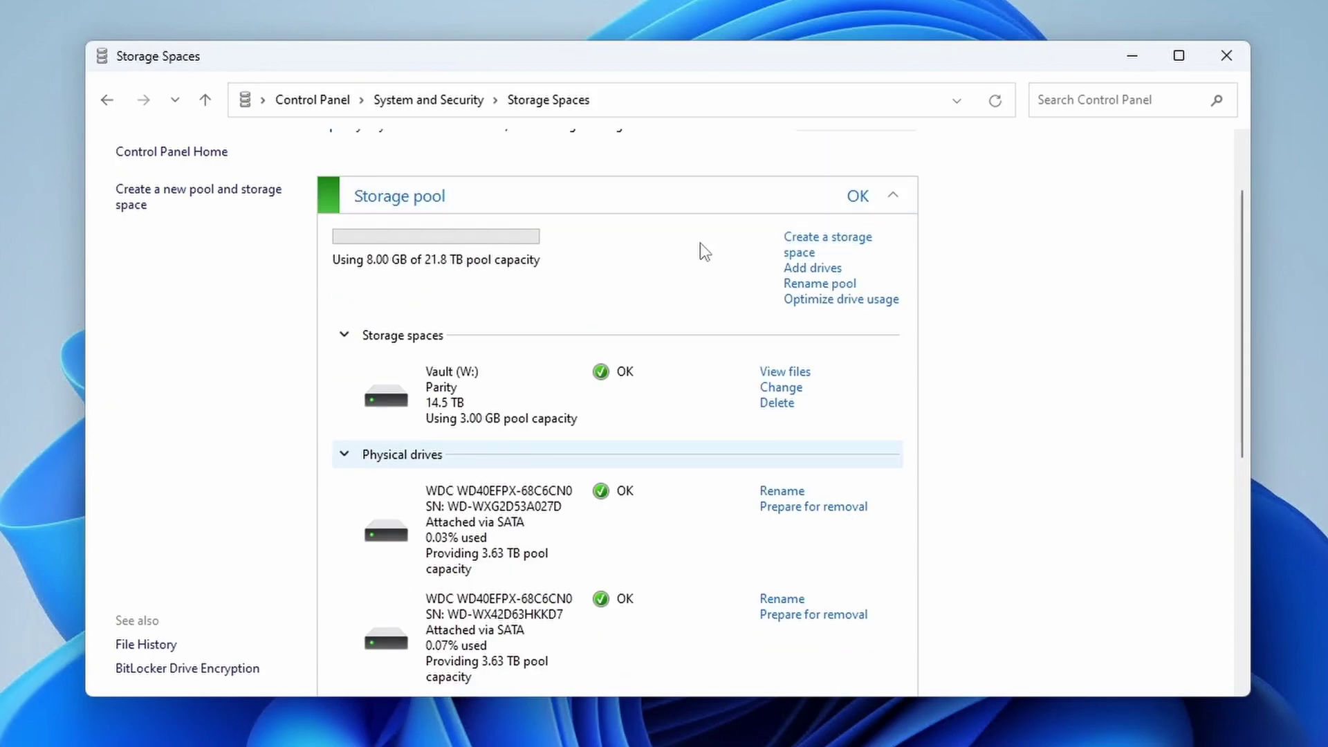
{"action": "scroll", "coordinate": [694, 250], "scroll_direction": "up", "scroll_amount": 1}
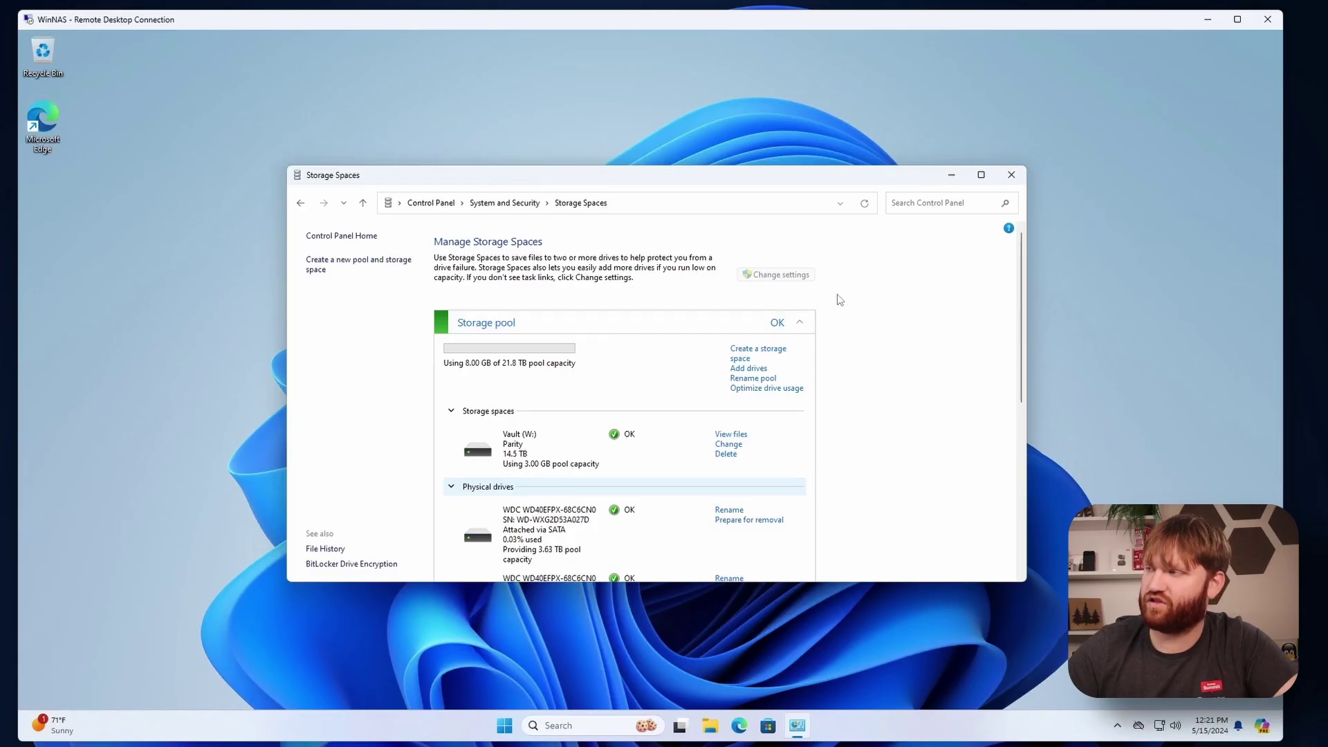
Search 'pool' in Settings and check the Storage pool lists the Vault parity space
{"action": "left_click", "coordinate": [1011, 174]}
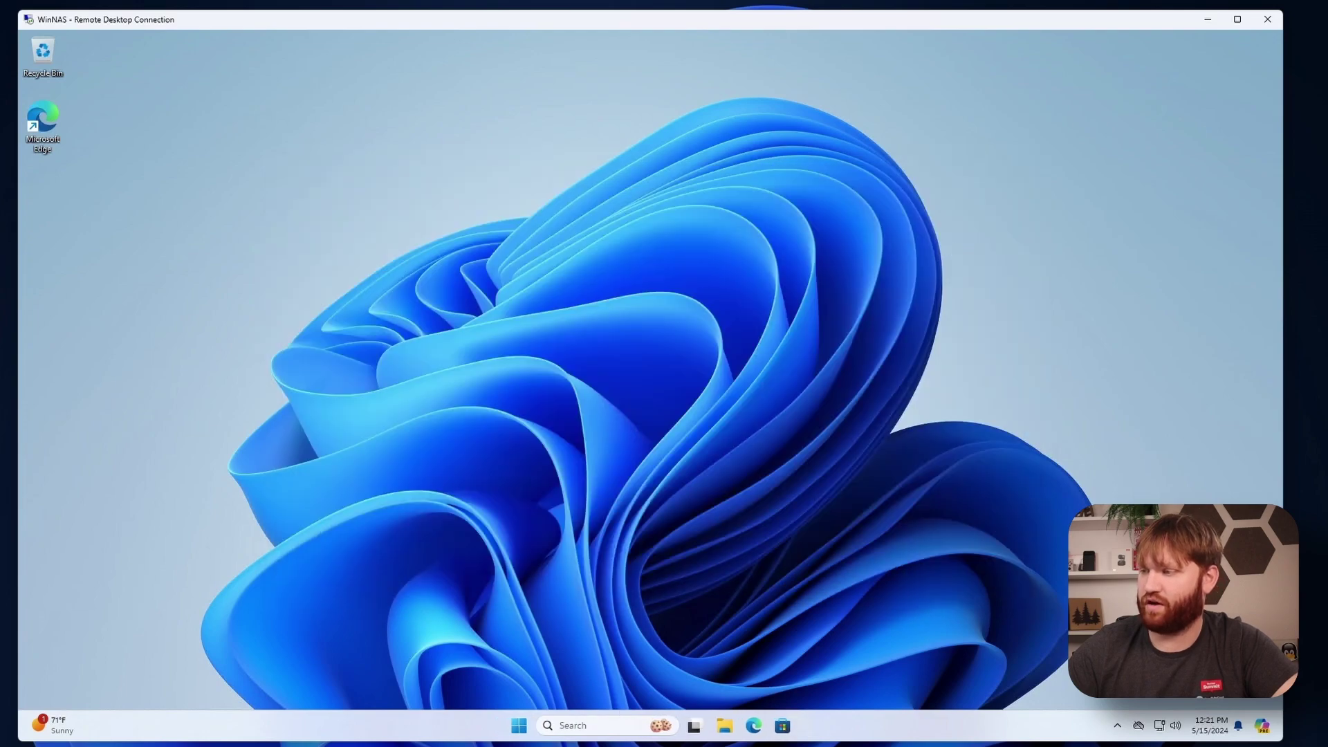
{"action": "left_click", "coordinate": [573, 725]}
{"action": "type", "text": "pool"}
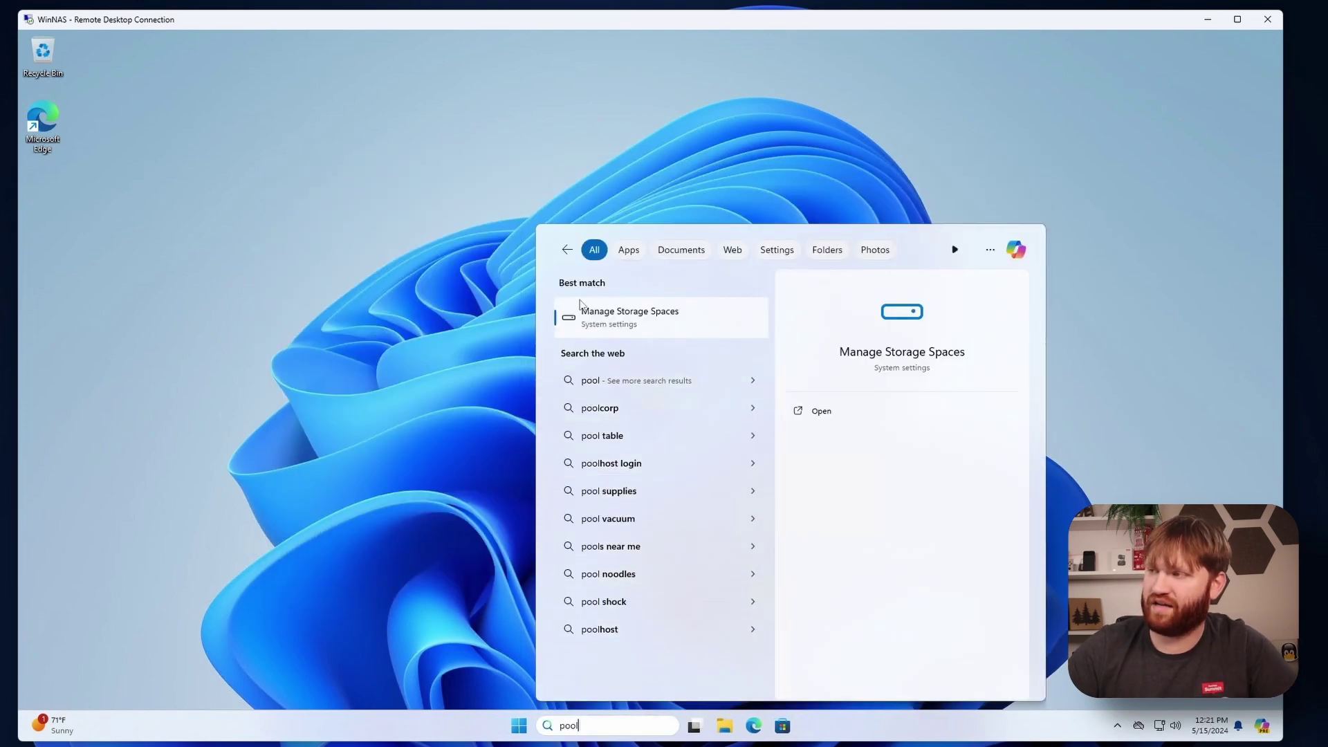
{"action": "left_click", "coordinate": [620, 317]}
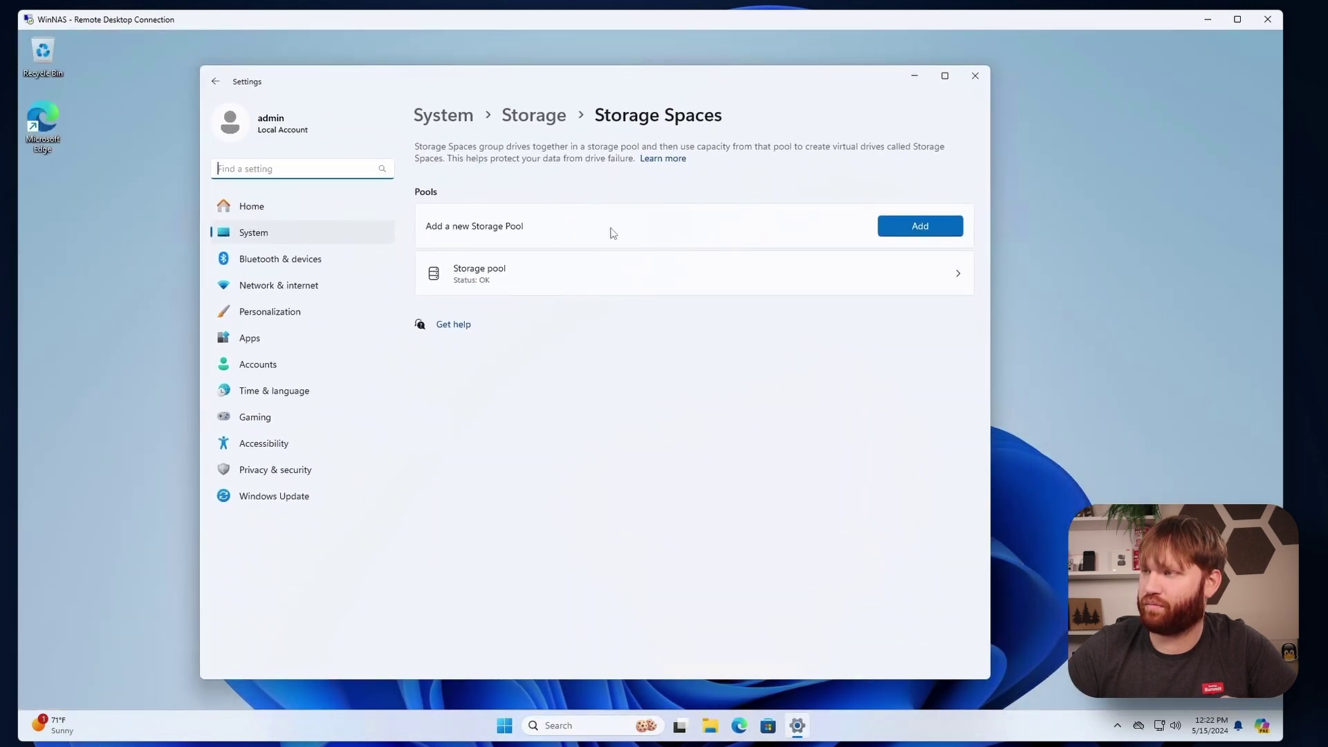
{"action": "left_click", "coordinate": [563, 274]}
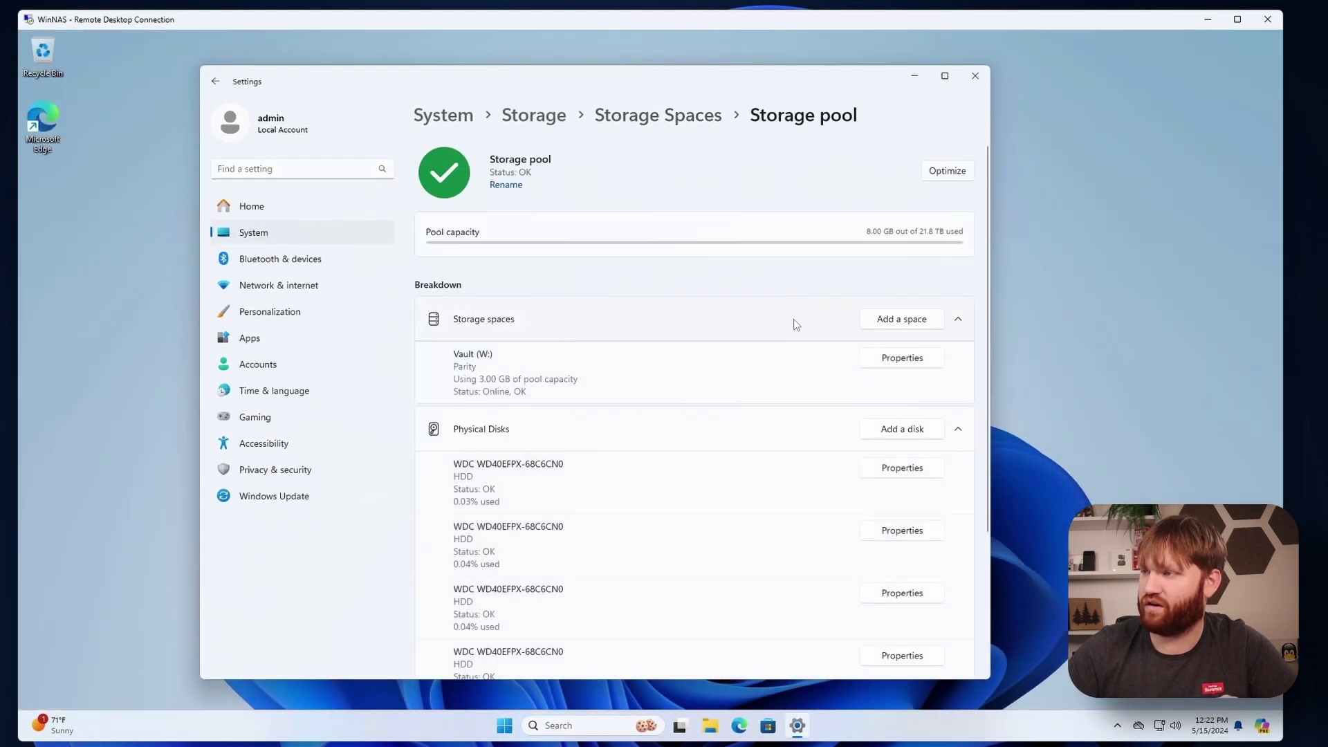
{"action": "scroll", "coordinate": [794, 332], "scroll_direction": "down", "scroll_amount": 3}
{"action": "scroll", "coordinate": [794, 346], "scroll_direction": "up", "scroll_amount": 3}
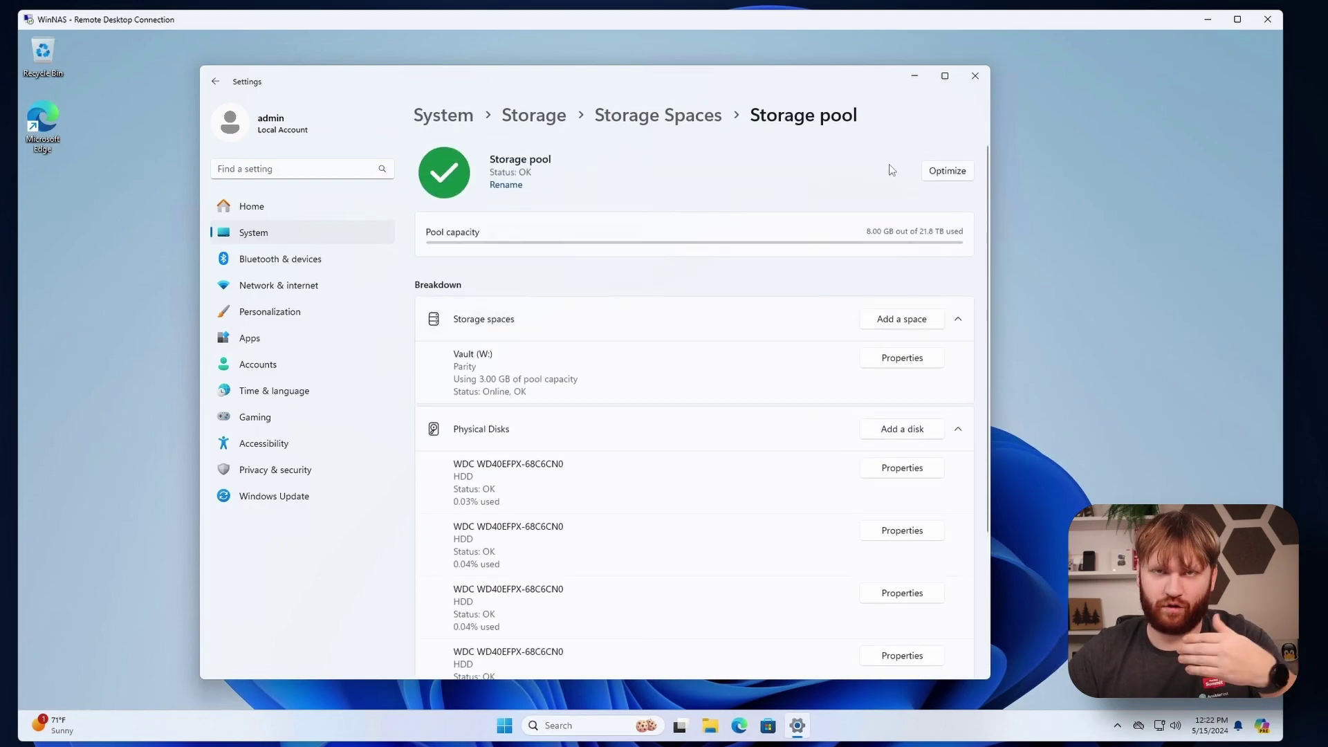
Close Settings and open Vault (W:) in File Explorer to confirm it is empty
{"action": "left_click", "coordinate": [987, 76]}
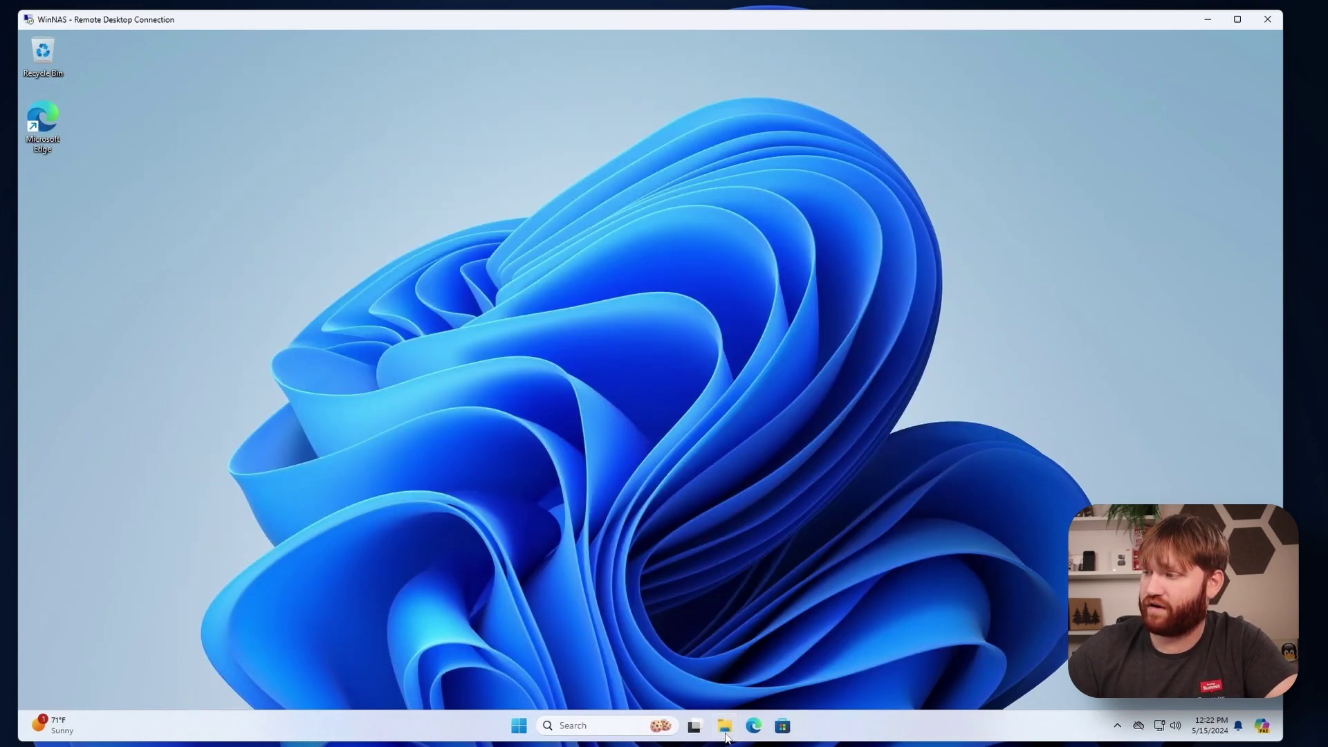
{"action": "left_click", "coordinate": [724, 727]}
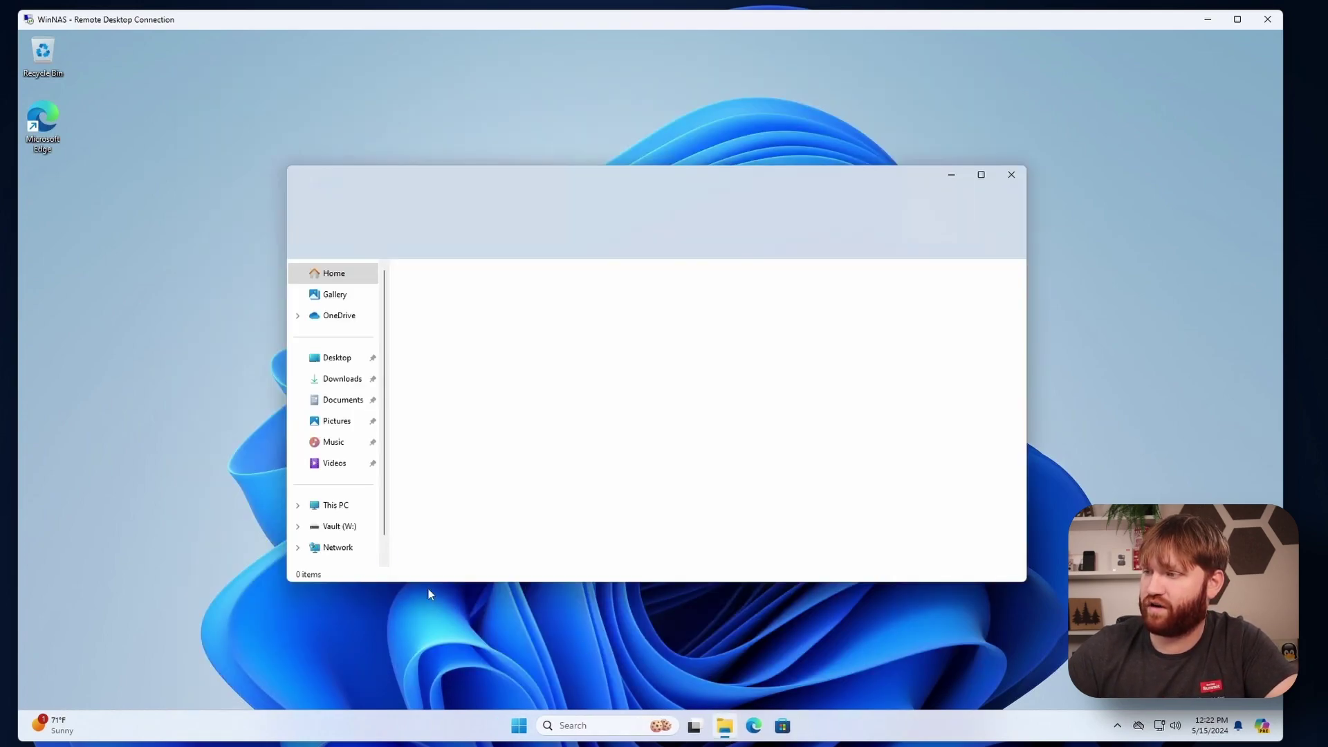
{"action": "left_click", "coordinate": [339, 528]}
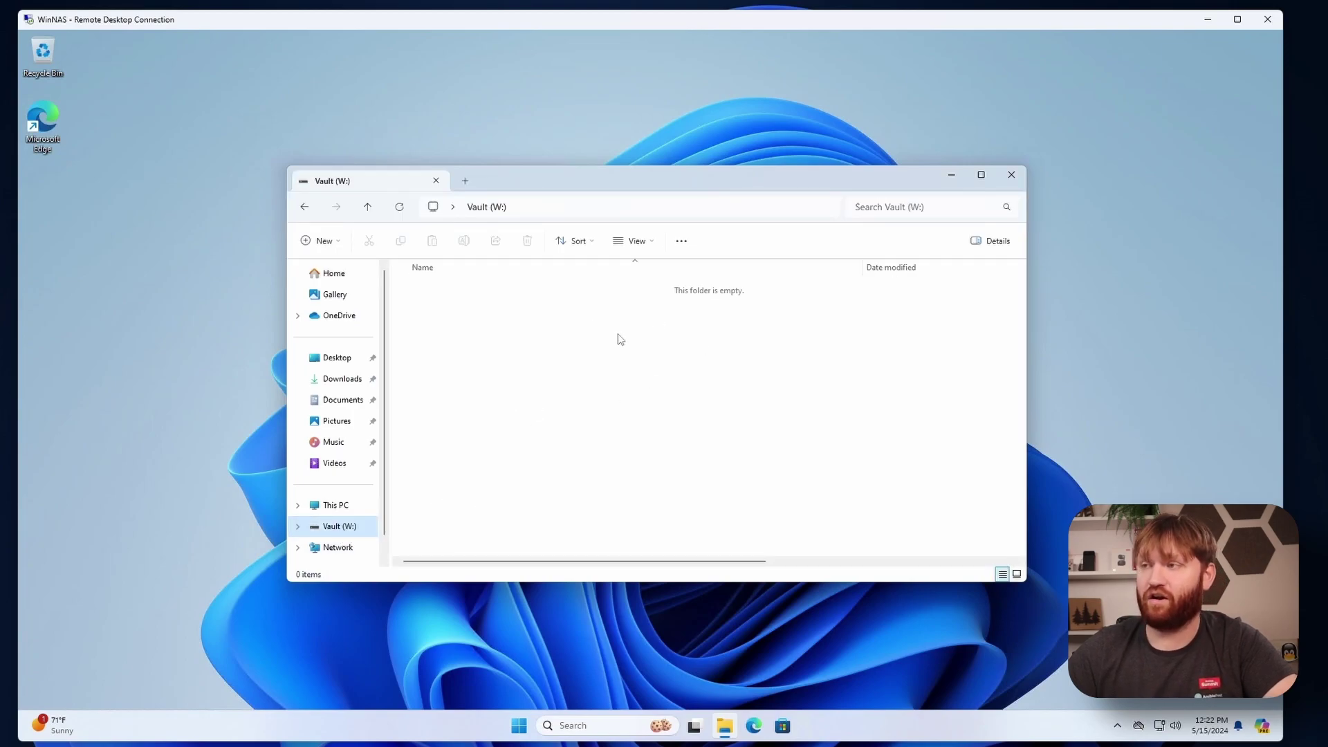